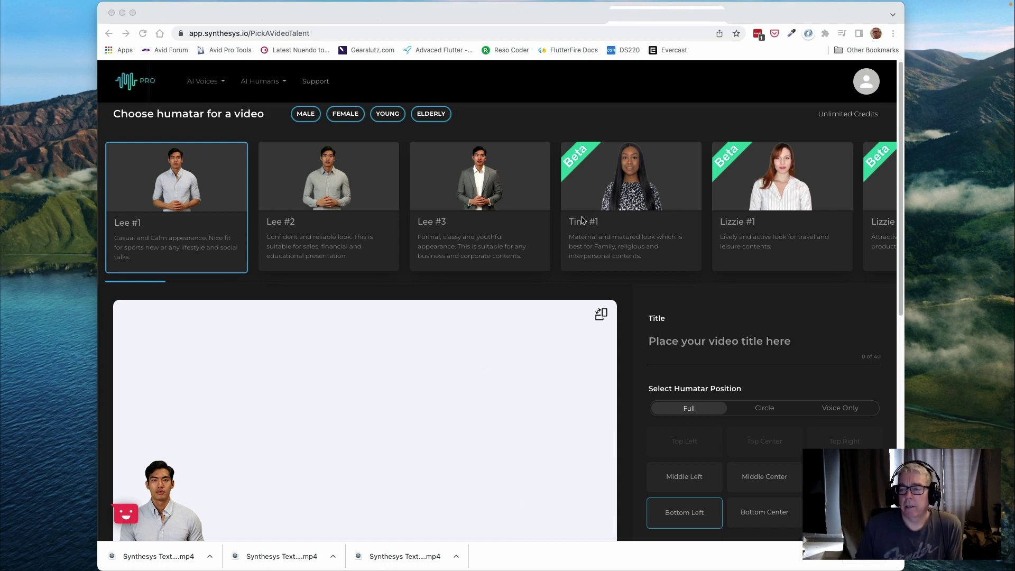
Try the humatars Lizzie #1, Lizzie #2 and Joshua #2 for the video.
scroll(786, 340, "down", 4)
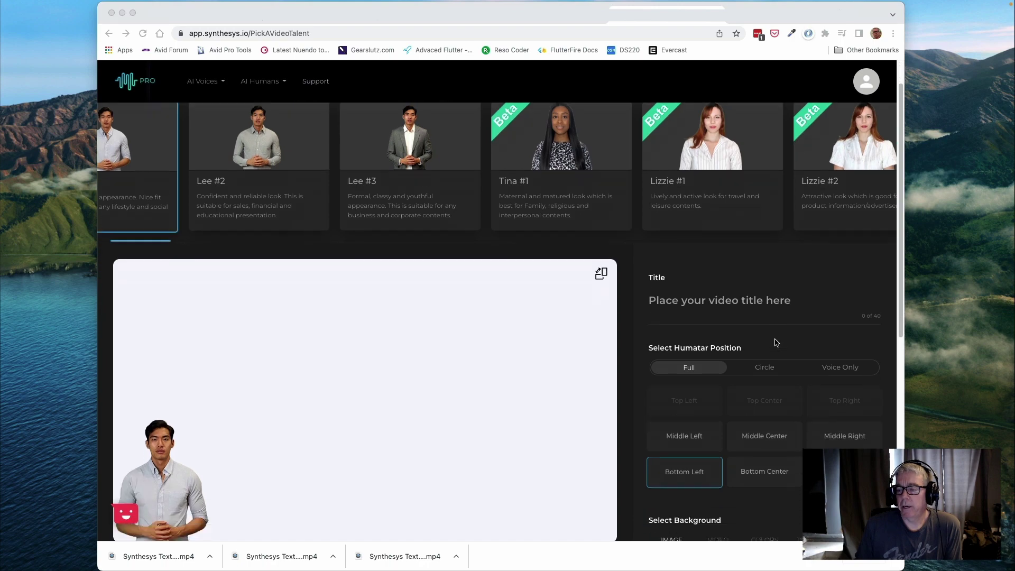
scroll(765, 343, "up", 4)
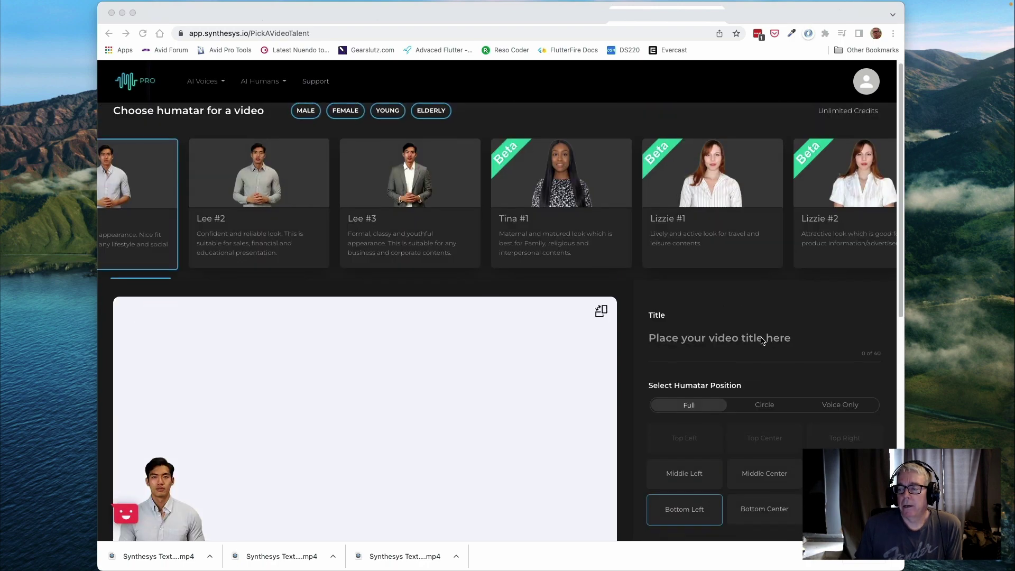
left_click(691, 191)
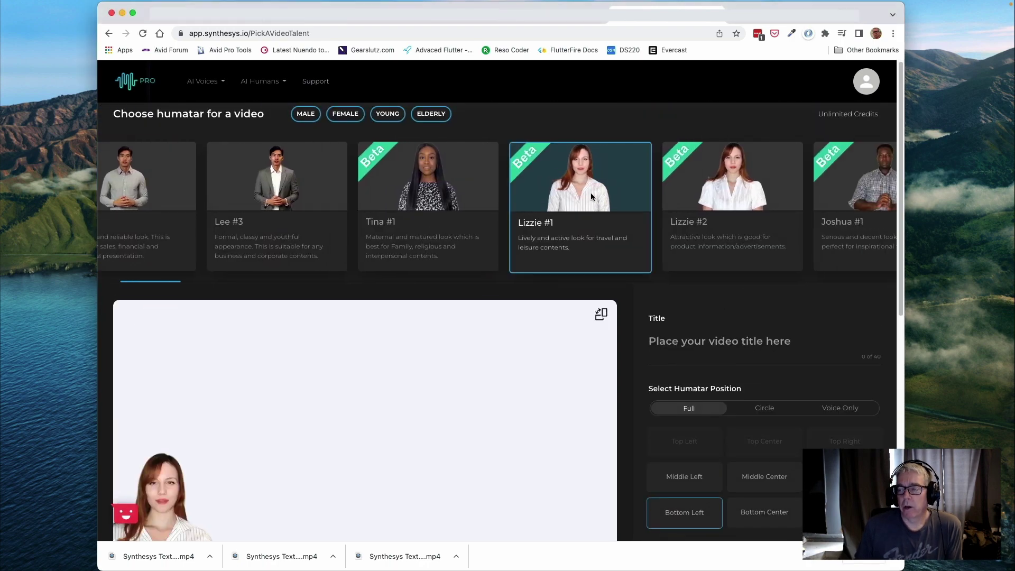
left_click(687, 176)
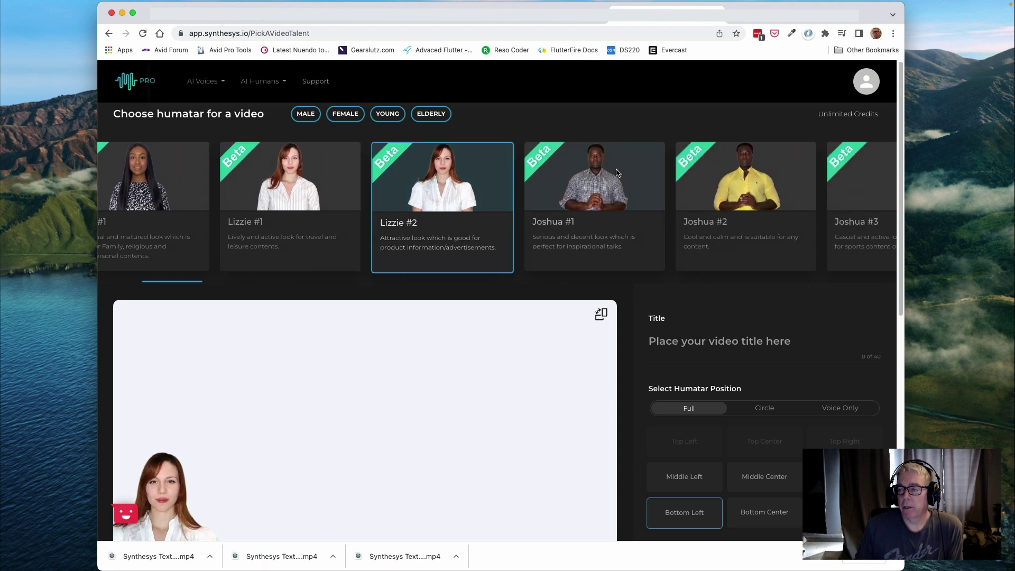
left_click(689, 174)
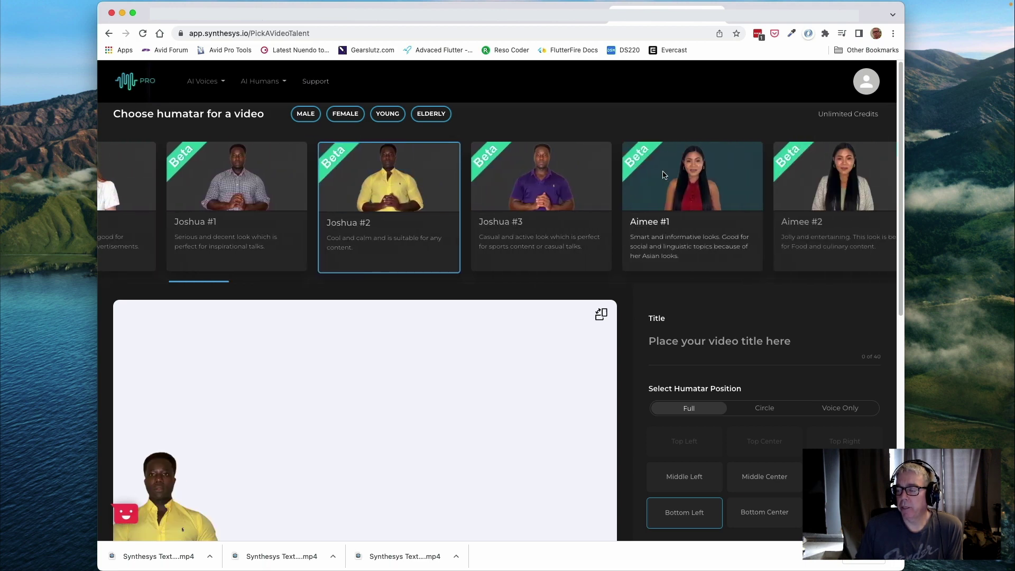
Browse the remaining humatars and try Aimee #2 and Joshua #2 in the video preview.
scroll(722, 174, "right", 10)
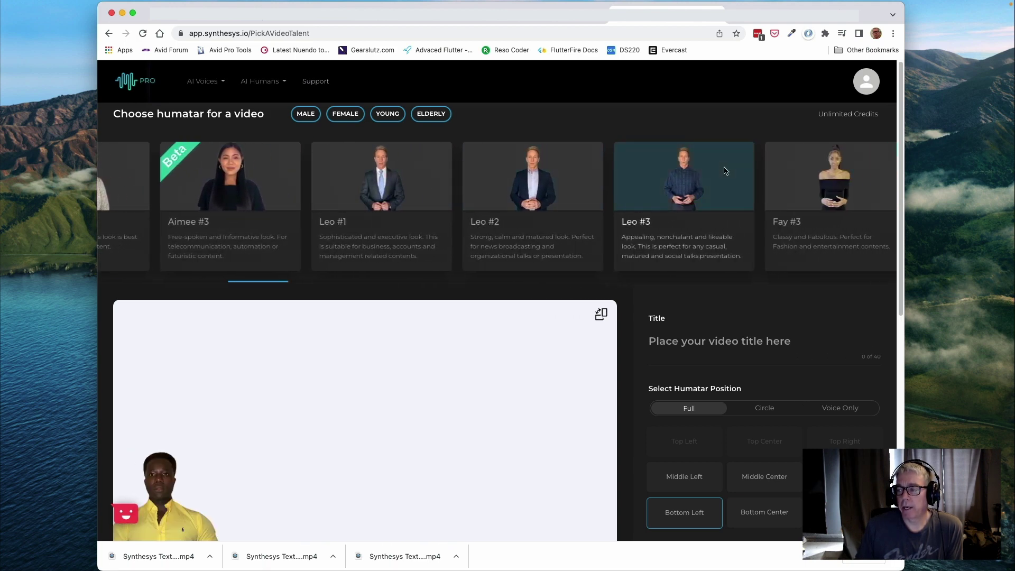
scroll(693, 180, "right", 3)
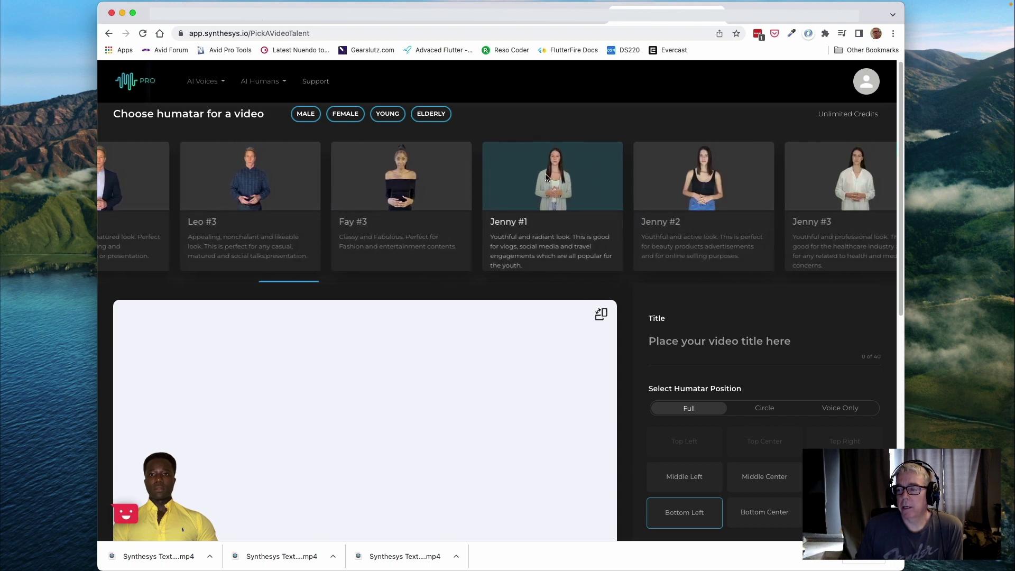
scroll(693, 180, "left", 10)
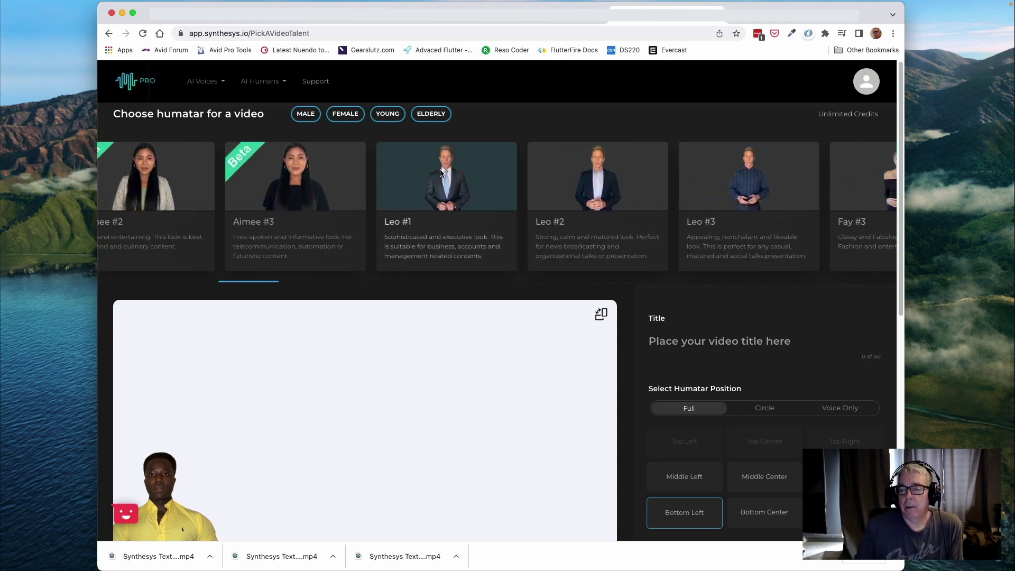
scroll(453, 182, "left", 7)
left_click(555, 182)
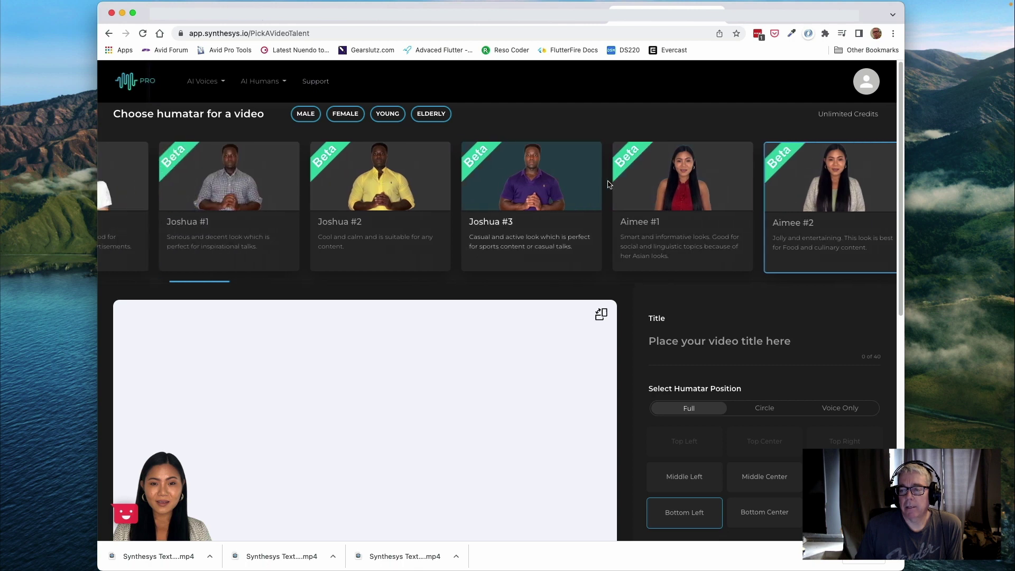
scroll(572, 183, "left", 4)
left_click(560, 184)
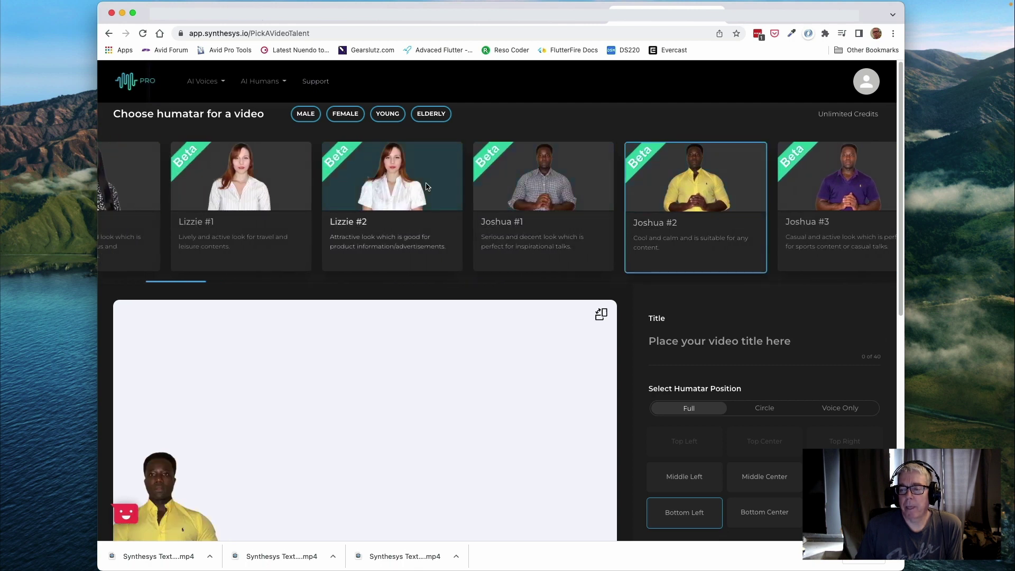
Choose the Lizzie #2 humatar for the video.
scroll(501, 187, "left", 2)
scroll(501, 187, "left", 1)
left_click(506, 189)
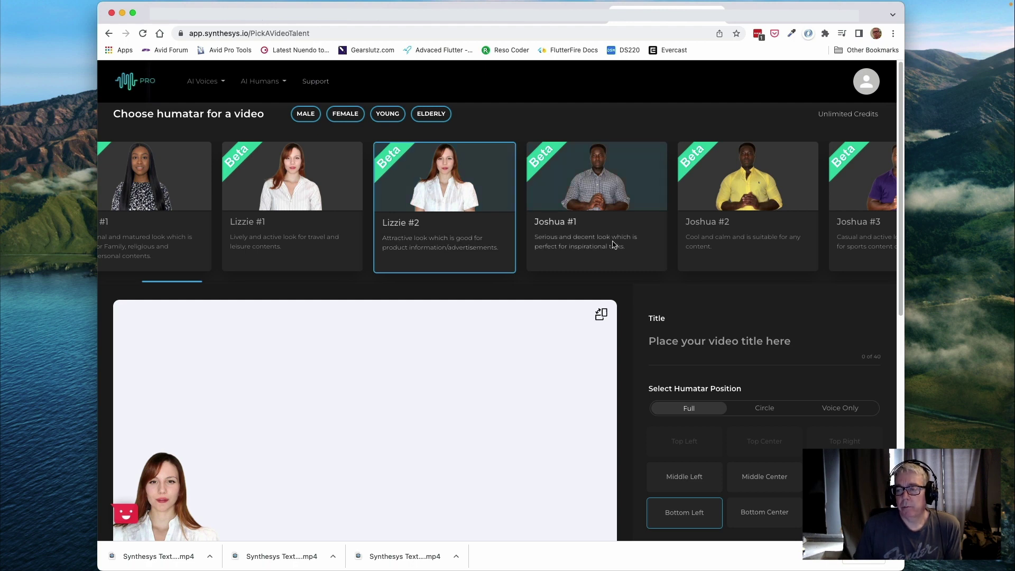
scroll(608, 249, "right", 1)
Title the video "Synthesys Text to Speech English".
scroll(554, 305, "down", 5)
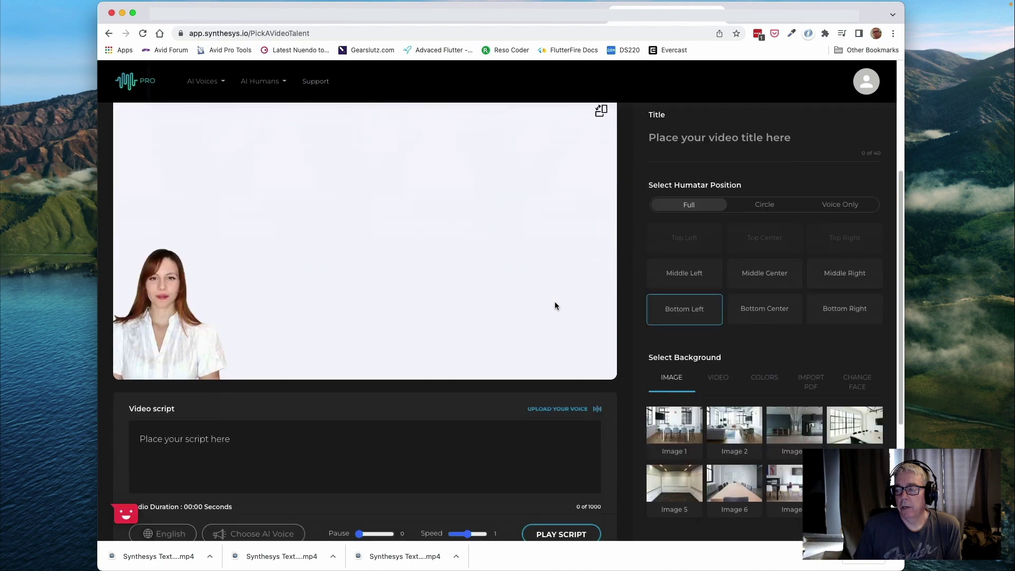
scroll(558, 292, "up", 2)
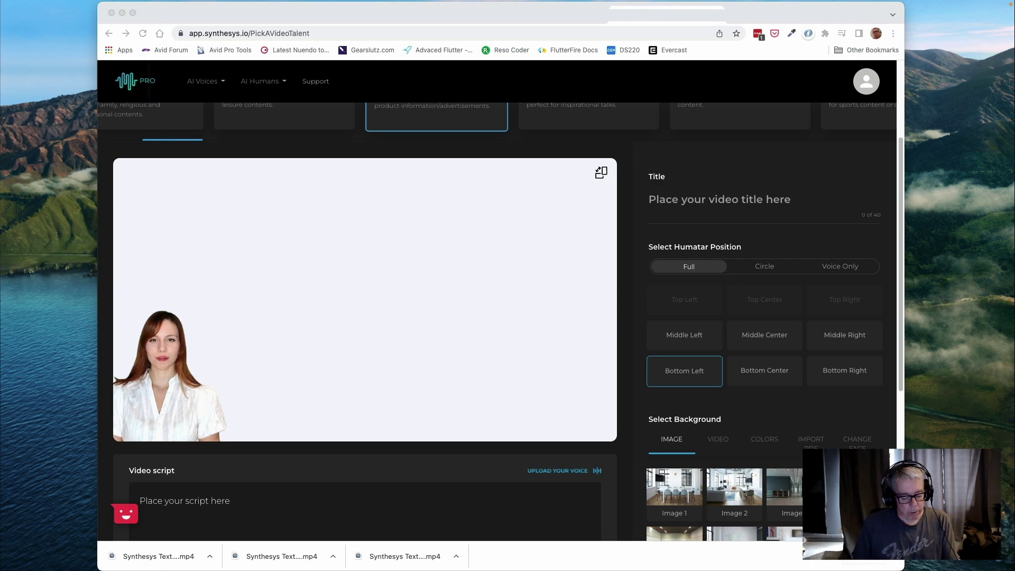
left_click(754, 199)
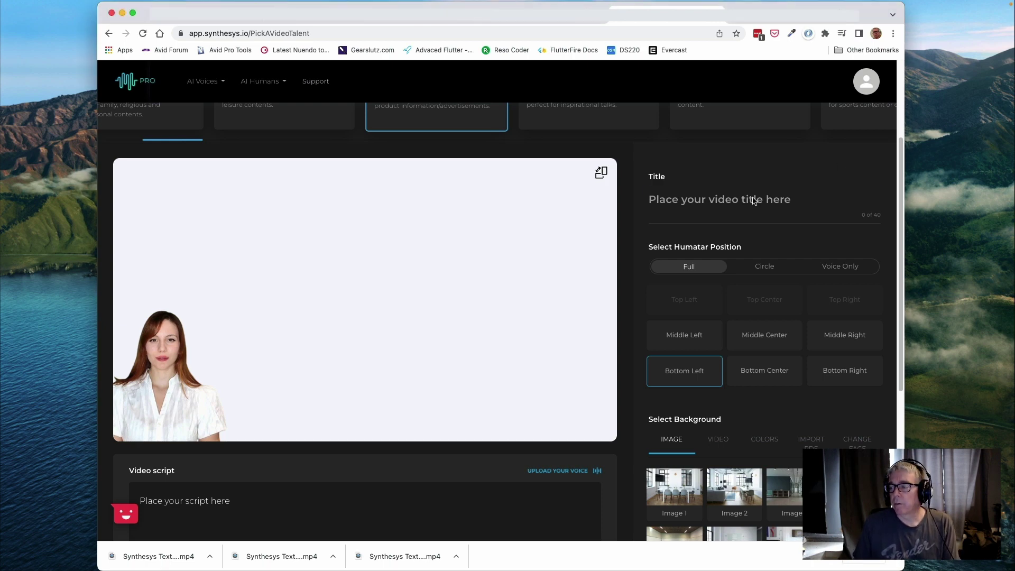
left_click(753, 198)
type("Synthesys Text to Speech English")
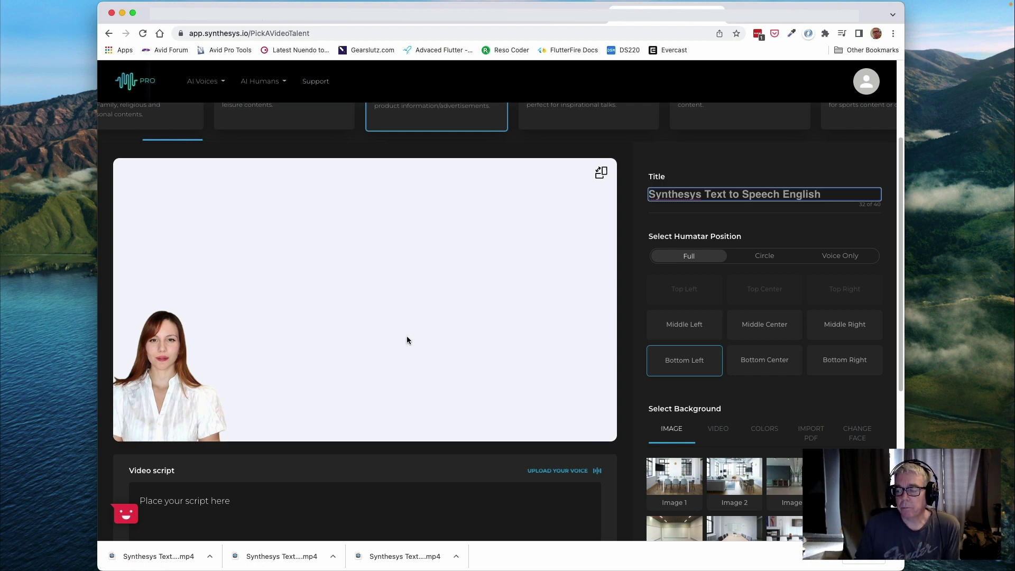
Compare the middle and bottom placements for the humatar and settle on Middle Center.
left_click(711, 324)
left_click(746, 329)
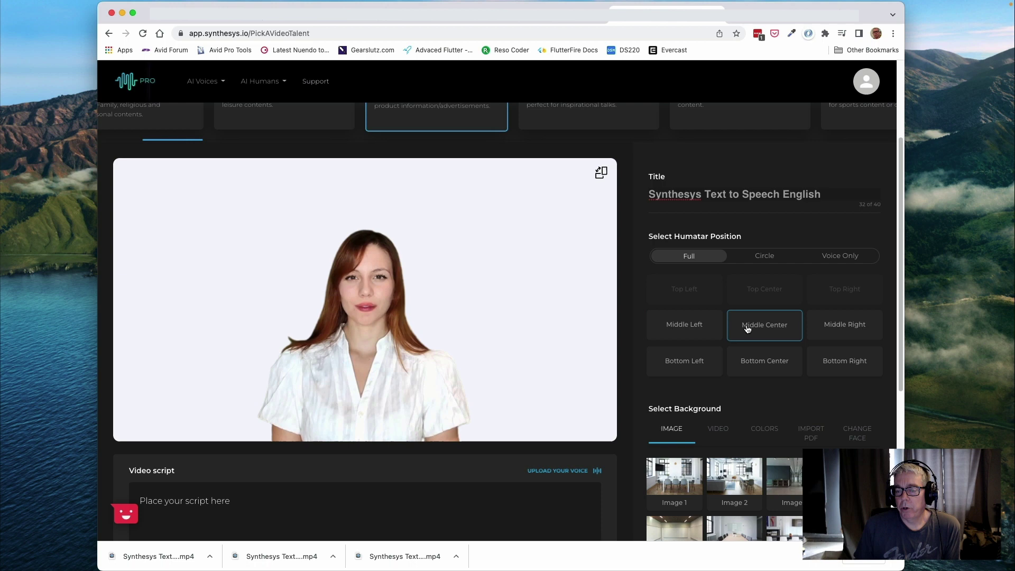
left_click(831, 327)
left_click(832, 363)
left_click(765, 364)
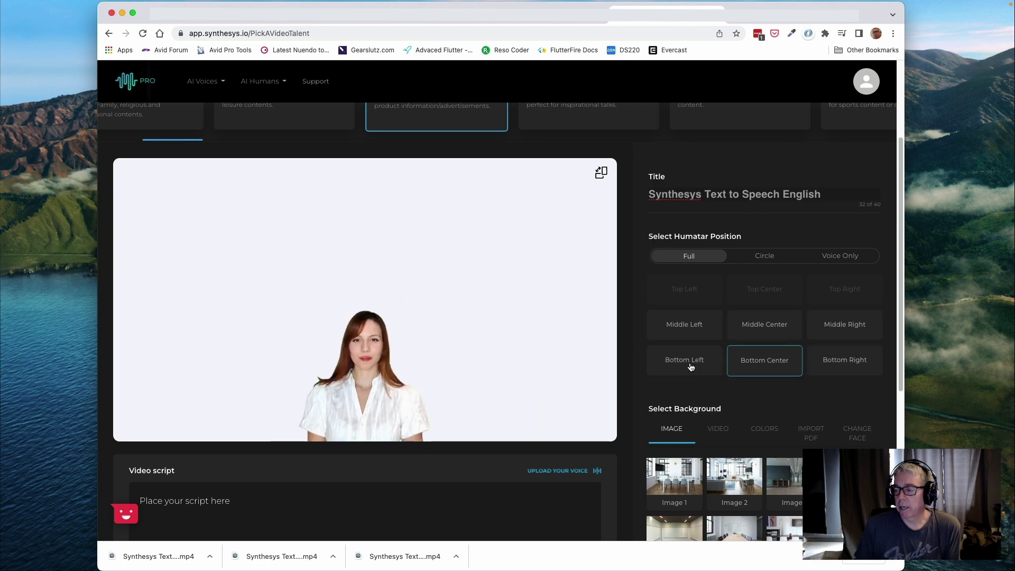
left_click(691, 367)
left_click(749, 337)
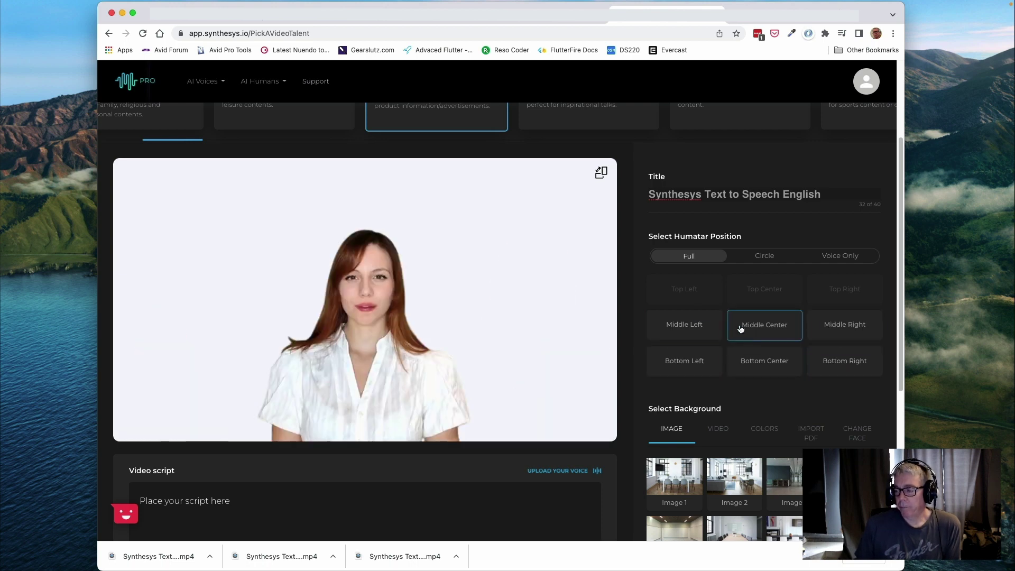
Check the color backgrounds, return to the image backgrounds and apply Image 4 behind the humatar.
scroll(742, 382, "down", 1)
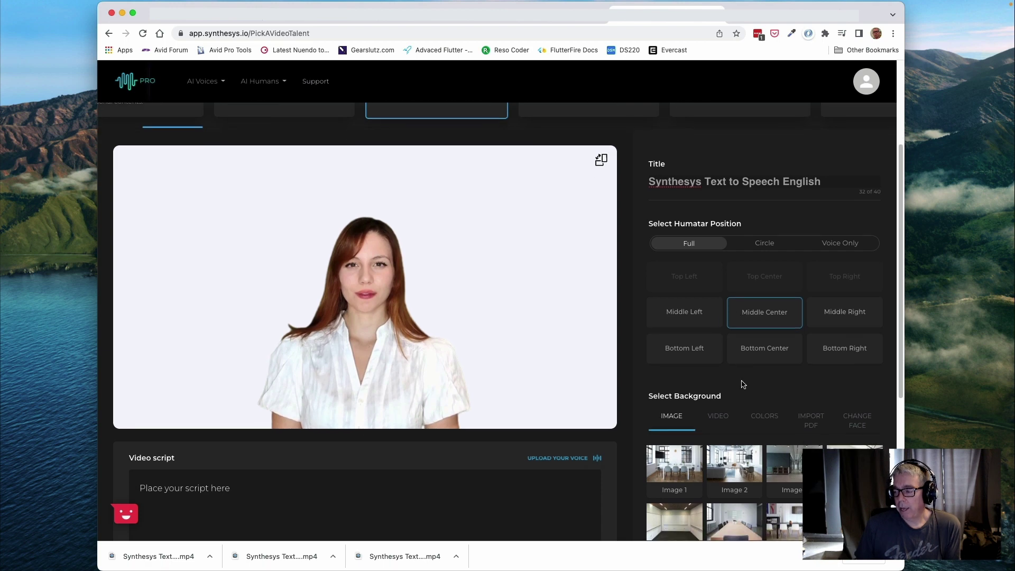
scroll(732, 447, "down", 1)
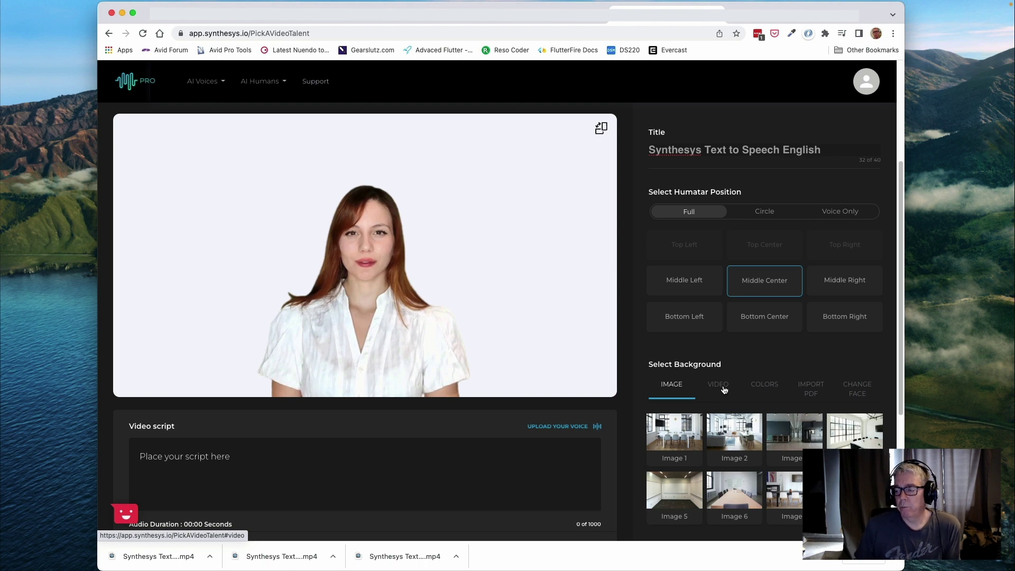
left_click(762, 389)
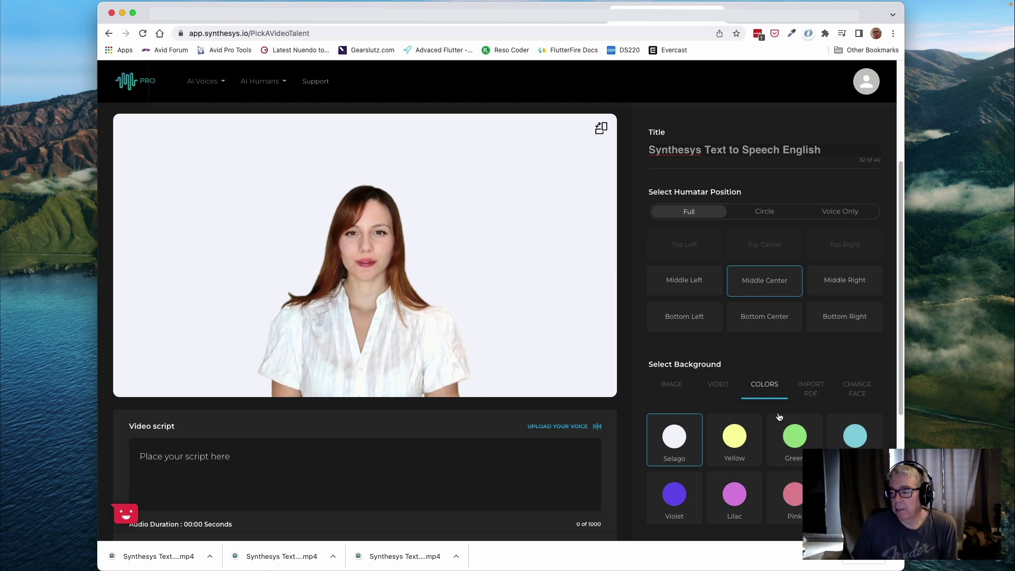
left_click(673, 390)
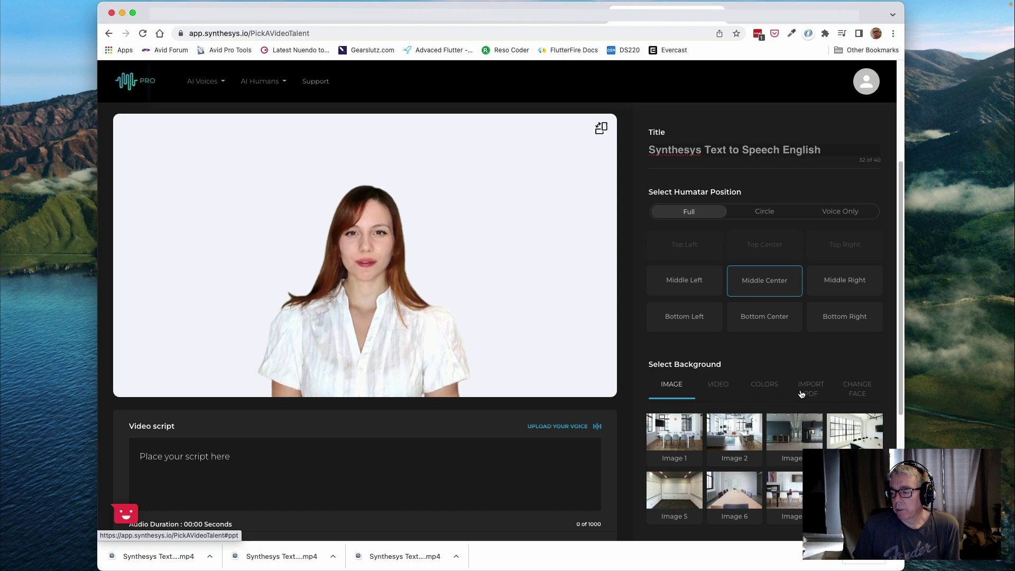
left_click(844, 417)
Enter the video script welcoming viewers to Synthesys text to speech and describing multilingual explainer videos for the release of the new app.
scroll(624, 327, "down", 3)
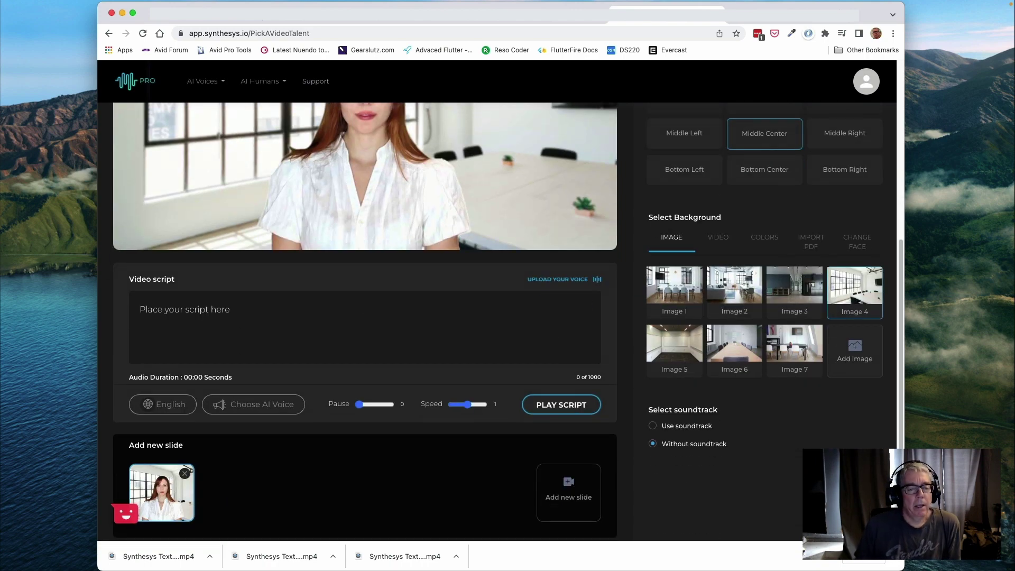
left_click(195, 313)
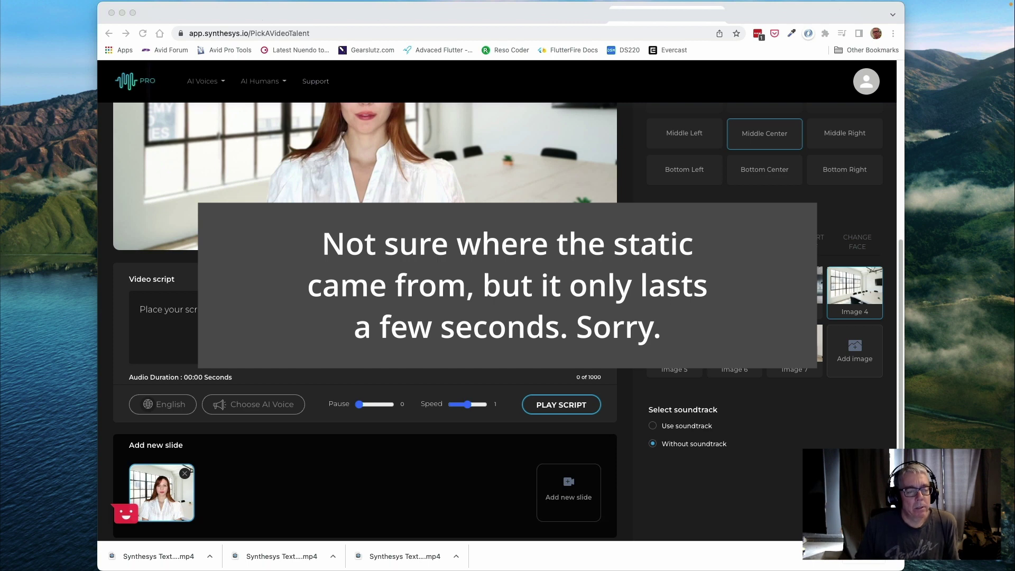
left_click(167, 312)
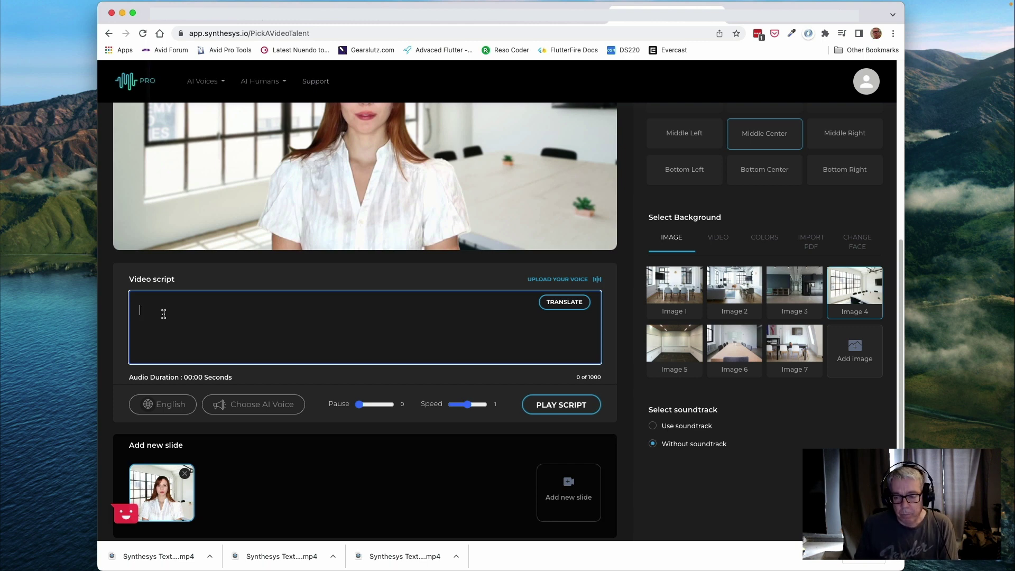
type("Welcome to Synthesys text to speech. We plan on using this software to generate explainer videos in multiple languages to support the upcoming release of our new app. It's exciting to be able to quickly and easily have the same avatar speak in several languages.")
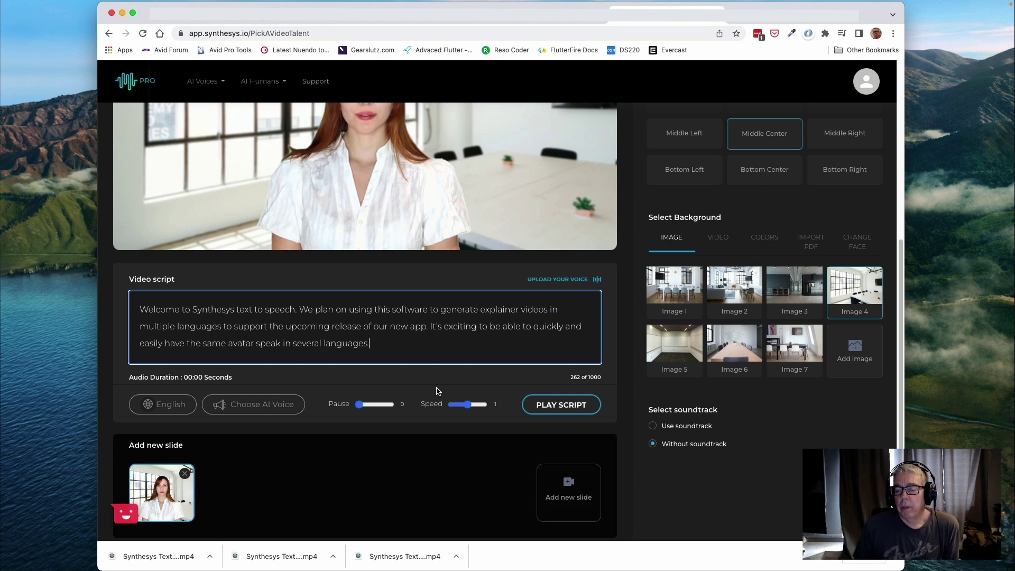
scroll(438, 390, "down", 1)
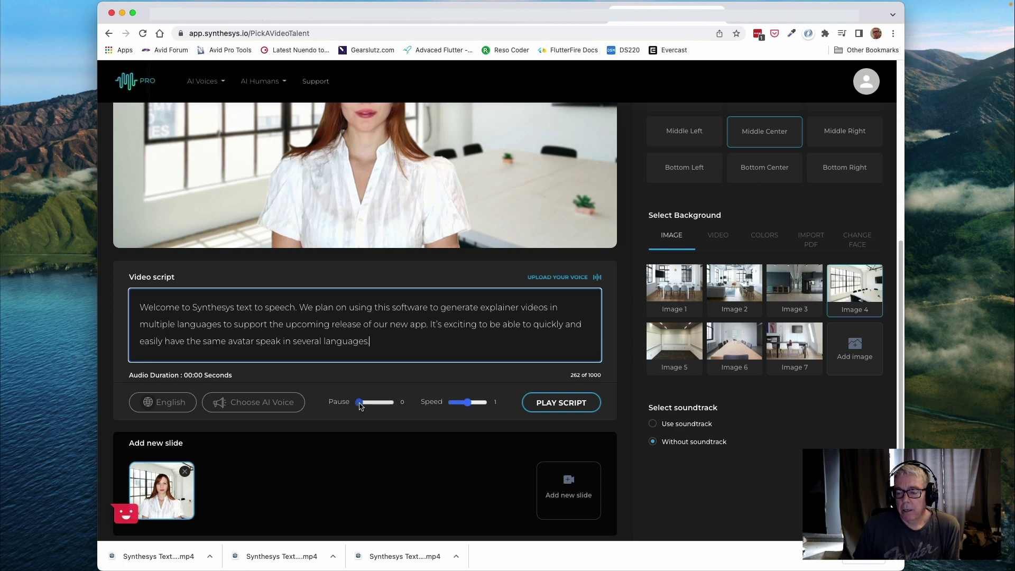
Look through the available AI voices and listen to samples of the first real human voices.
mouse_move(315, 311)
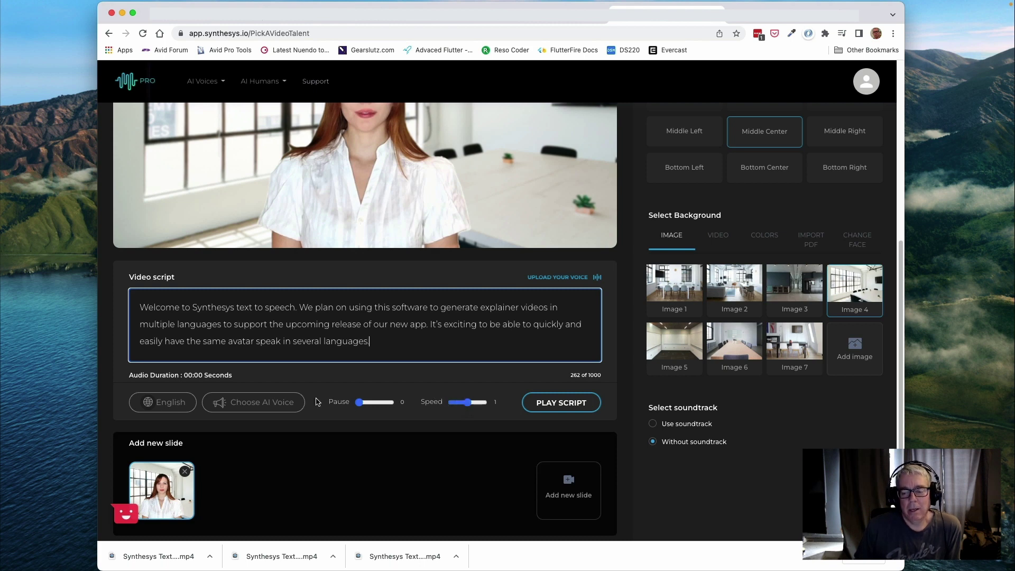
left_click(264, 408)
scroll(421, 274, "down", 10)
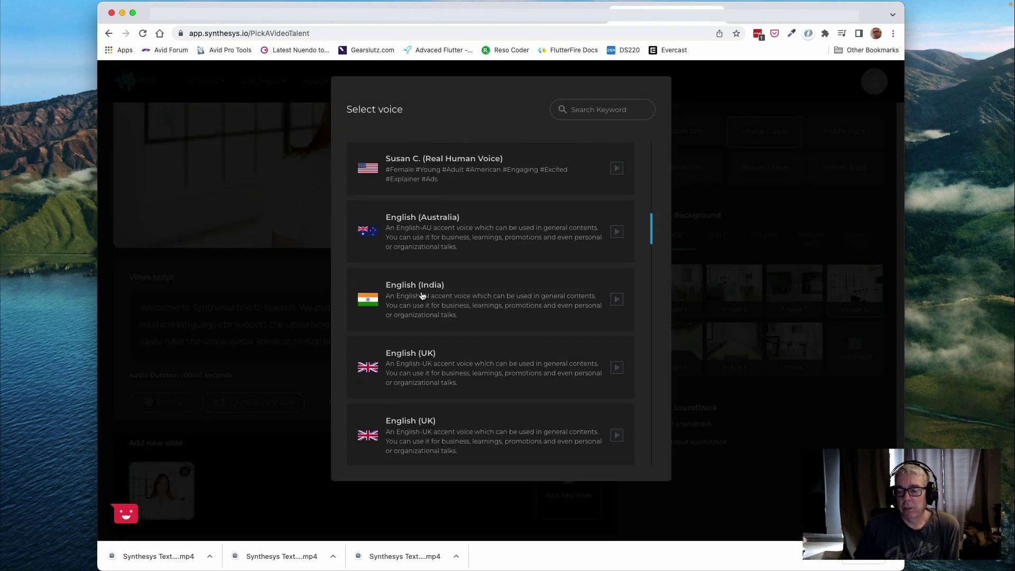
scroll(428, 288, "up", 15)
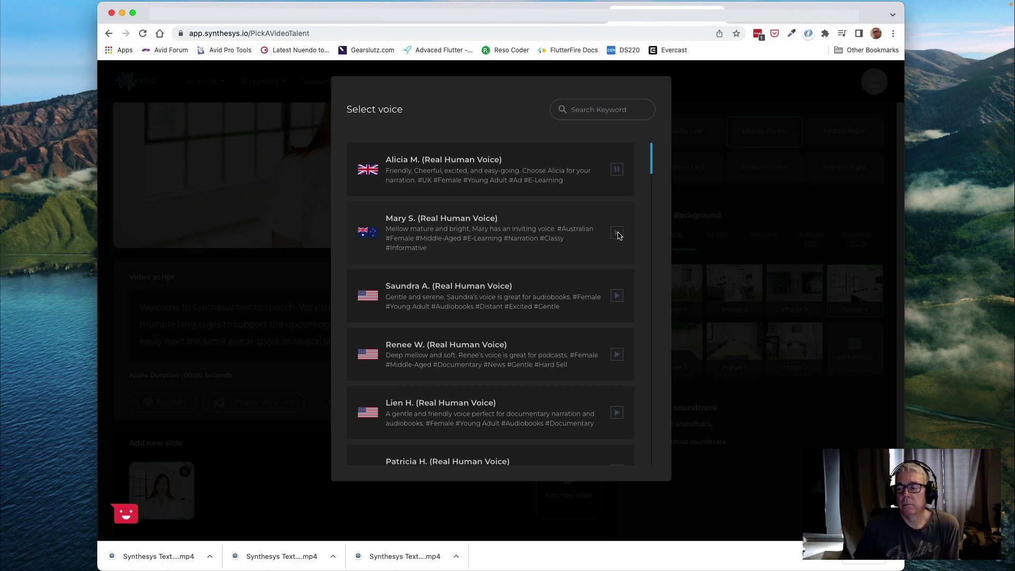
left_click(617, 233)
left_click(618, 297)
left_click(618, 299)
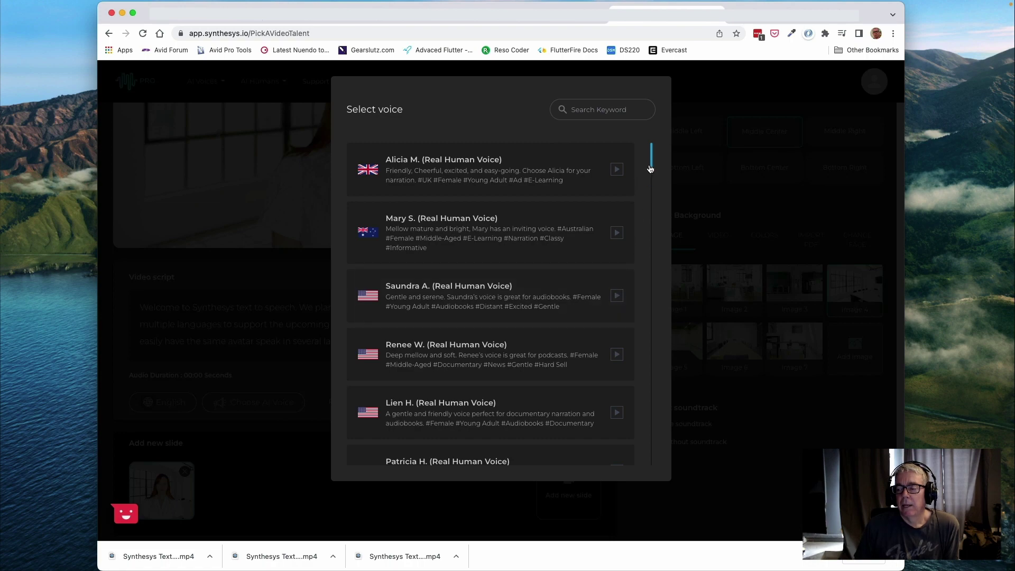
Select the English (UK) voice listed directly after English (India) and play the script with it.
left_click_drag(651, 167, 636, 240)
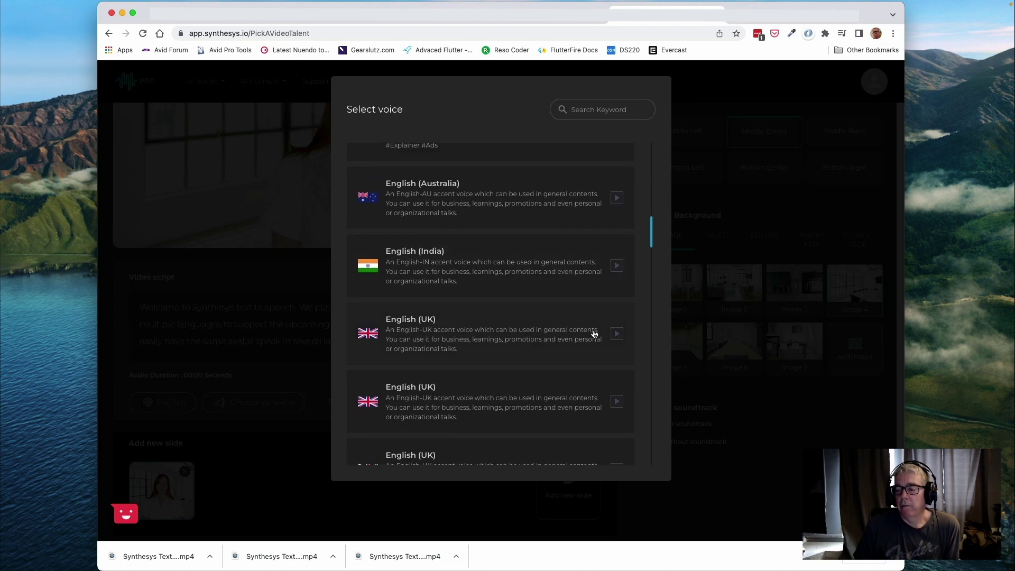
left_click(564, 337)
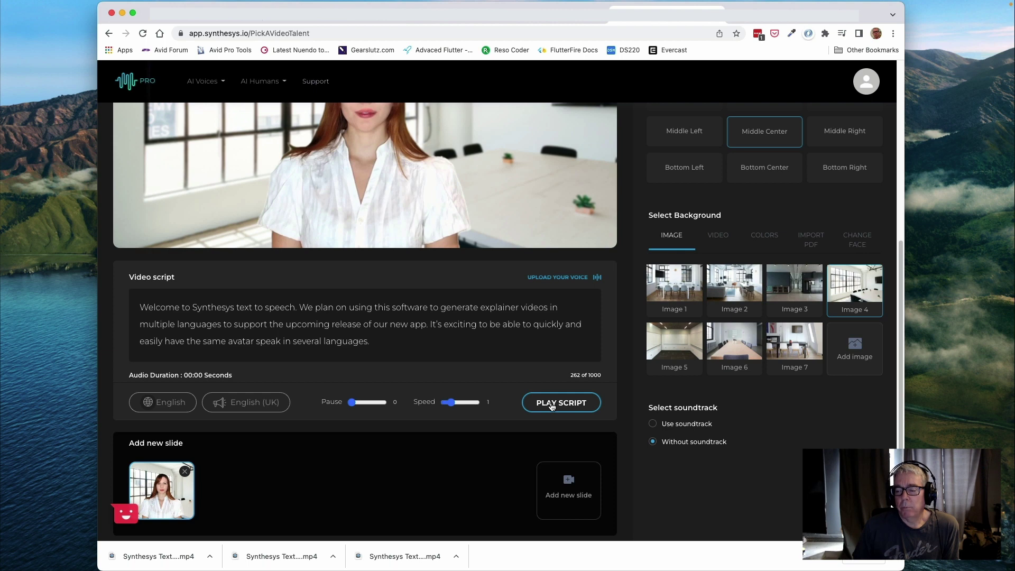
scroll(553, 417, "down", 3)
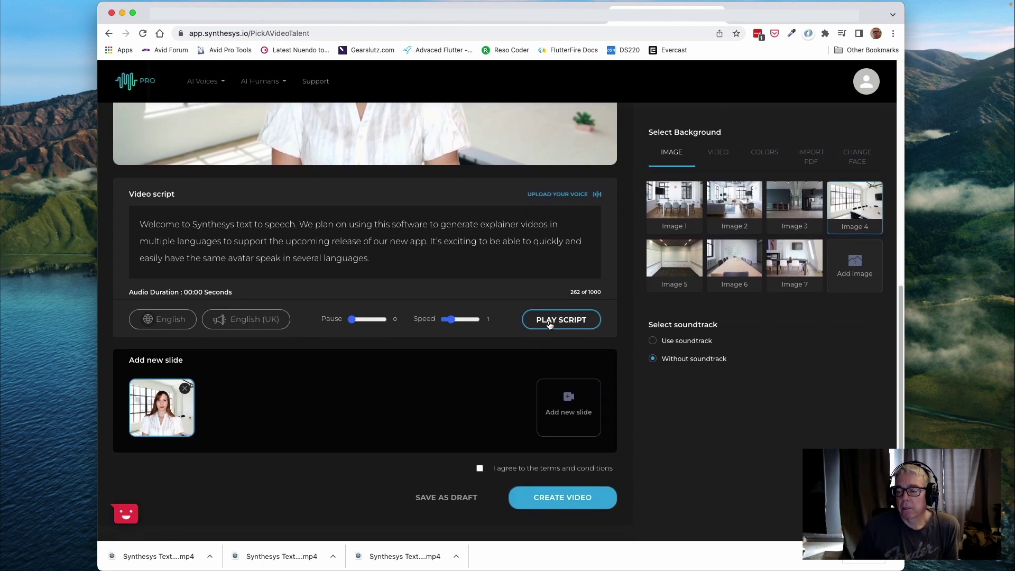
left_click(549, 324)
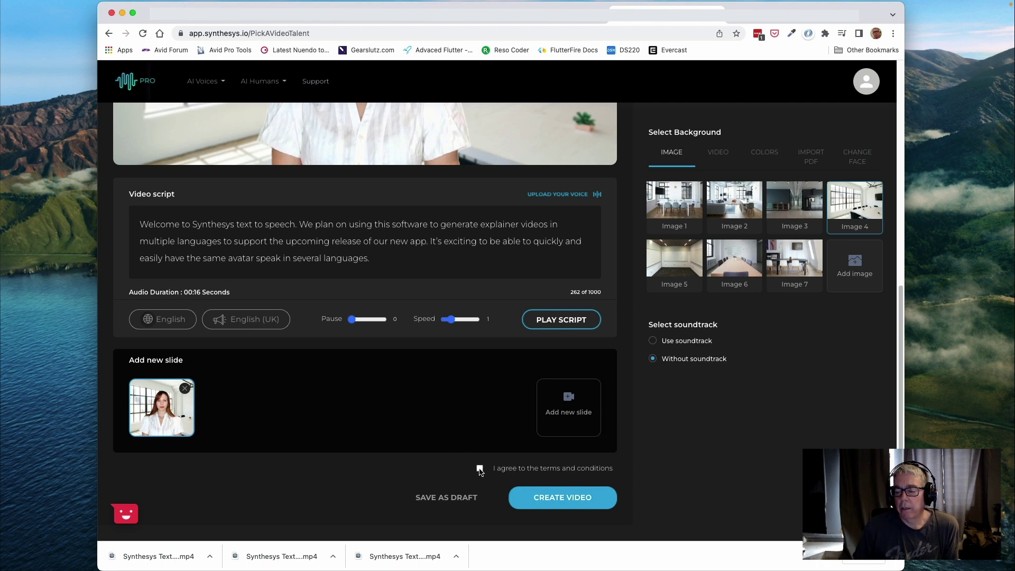
Agree to the terms and conditions, close the Terms of Services notice and create the English video.
left_click(480, 469)
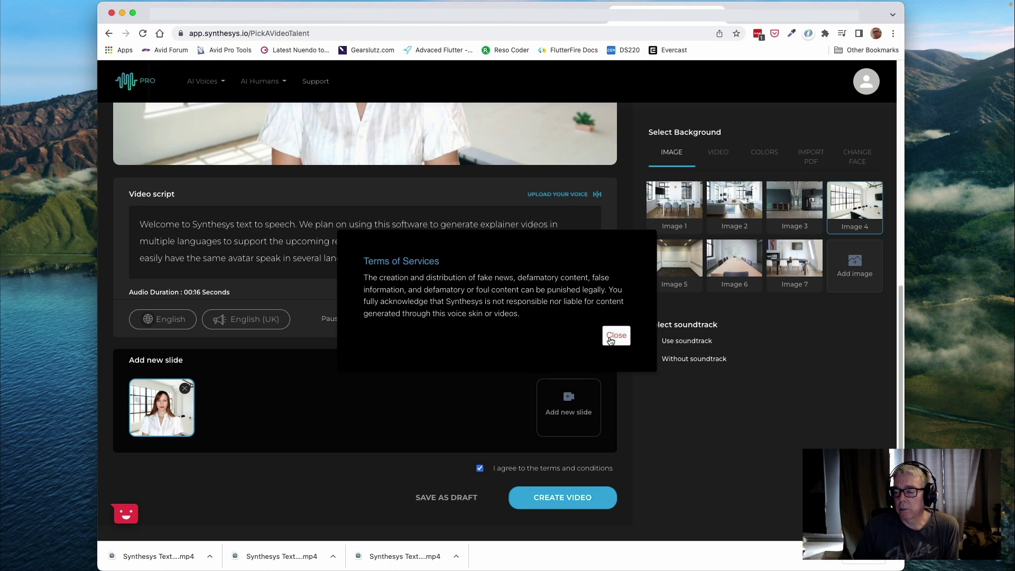
left_click(605, 340)
left_click(565, 502)
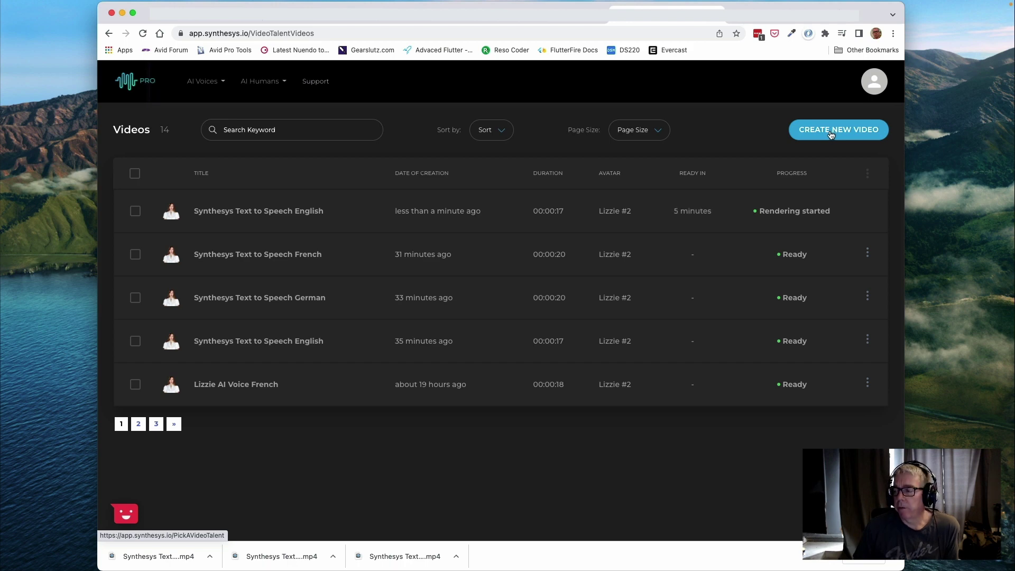
Start a new video with the Lizzie #2 humatar placed at Middle Center.
left_click(830, 134)
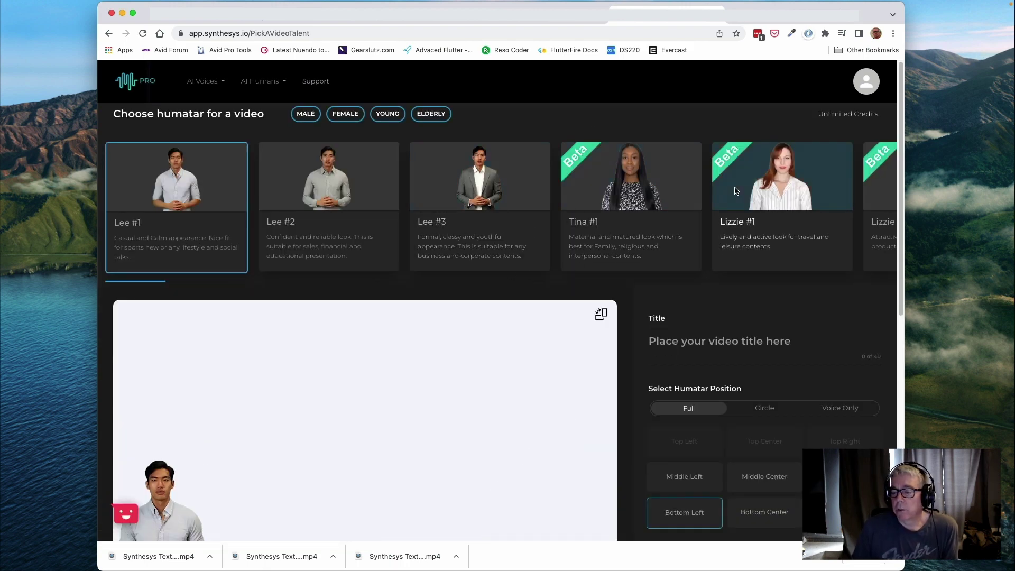
left_click(781, 188)
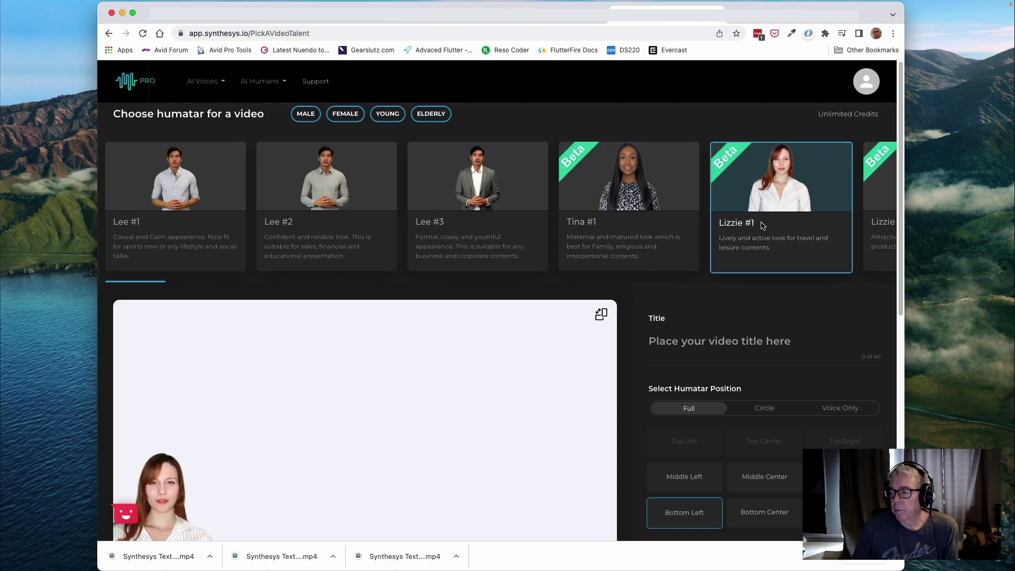
left_click(753, 192)
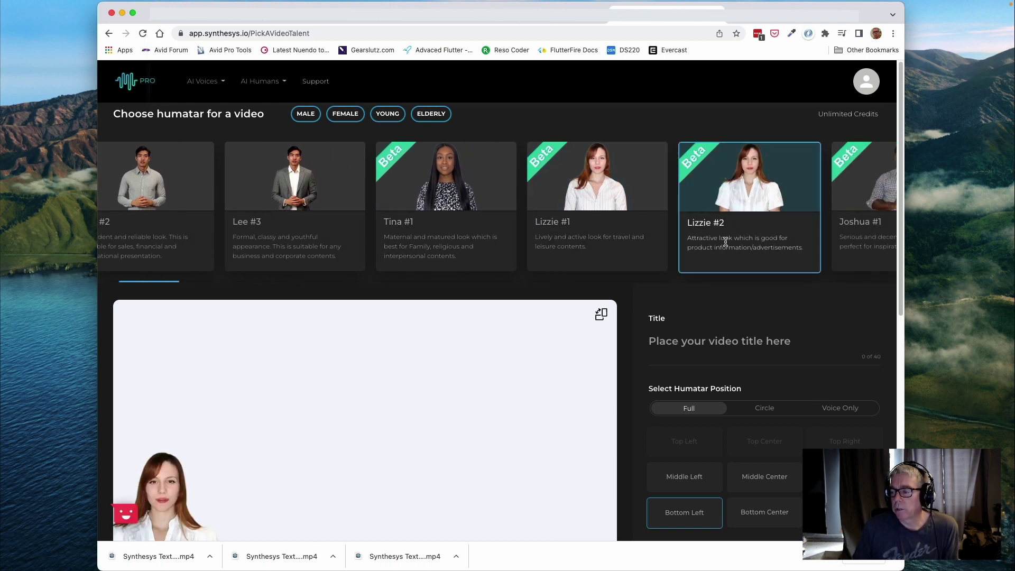
left_click(743, 477)
Title the new video "Synthesys Text to Speech German".
scroll(597, 391, "down", 2)
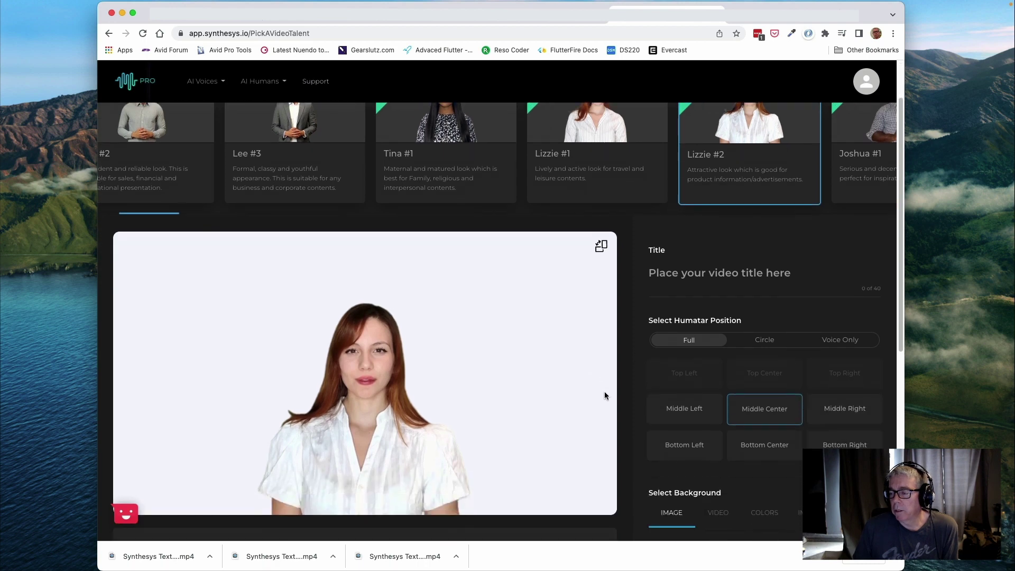
left_click(699, 276)
key("super+Tab")
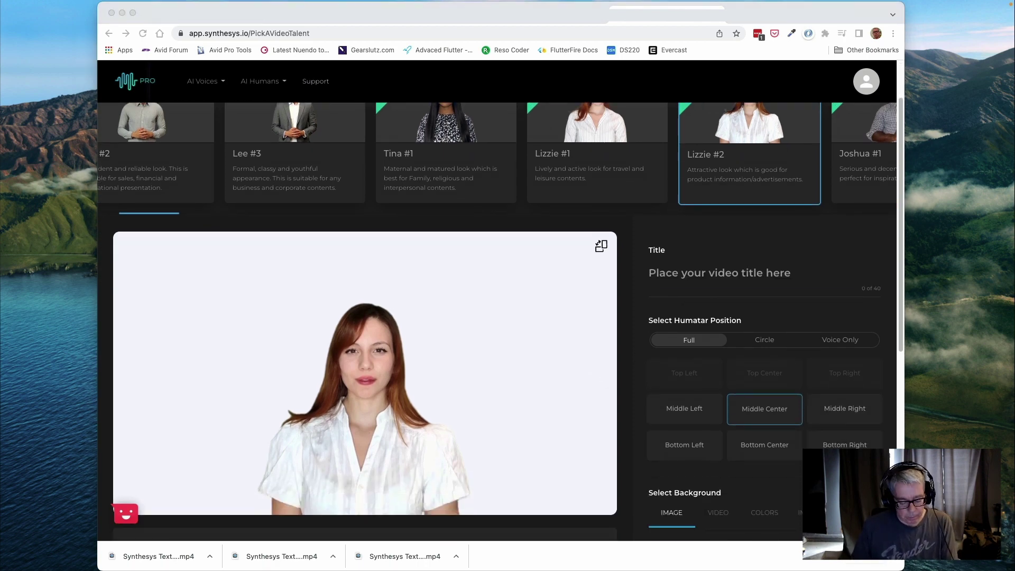
left_click(685, 275)
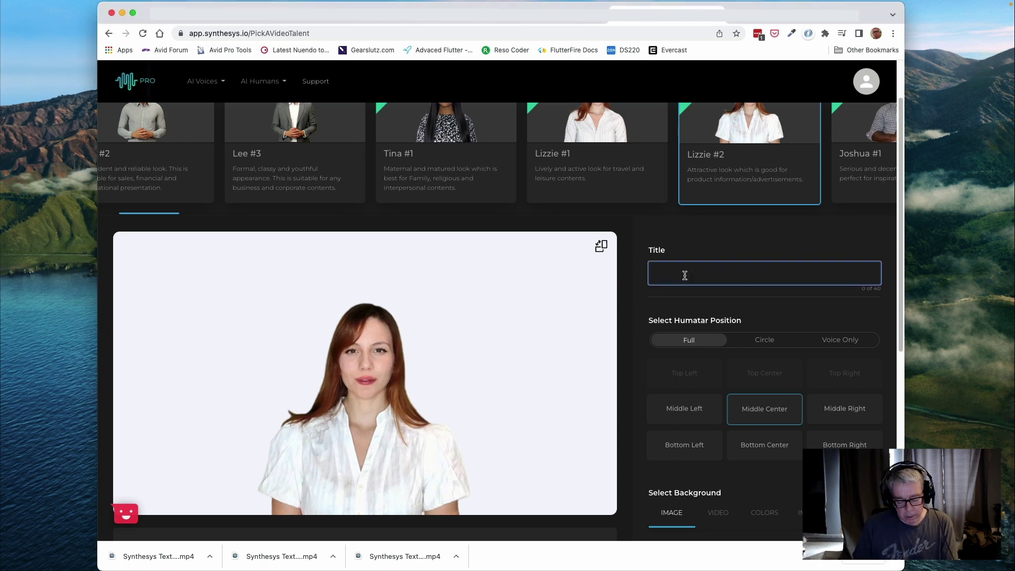
type("Synthesys Text to Speech English")
key("BackSpace")
key("BackSpace")
key("BackSpace")
key("BackSpace")
key("BackSpace")
key("BackSpace")
key("BackSpace")
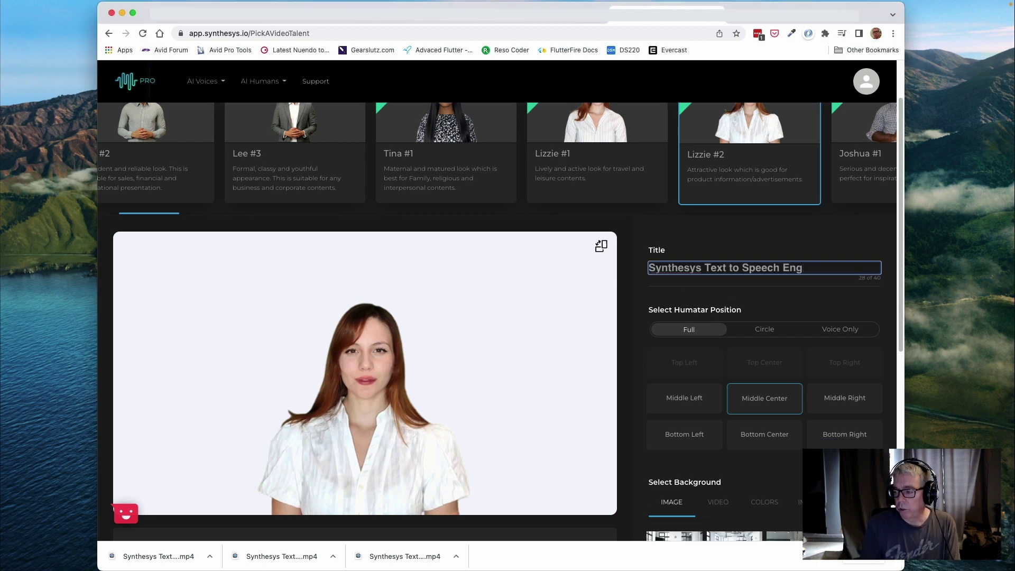
type("German")
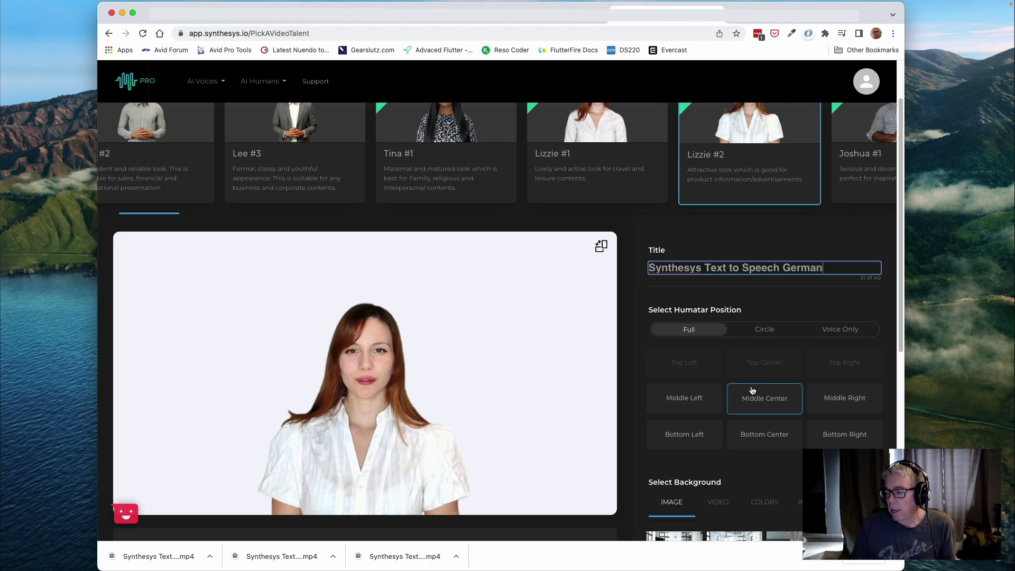
Apply Image 4 as the background behind the humatar in the German video.
scroll(752, 394, "down", 4)
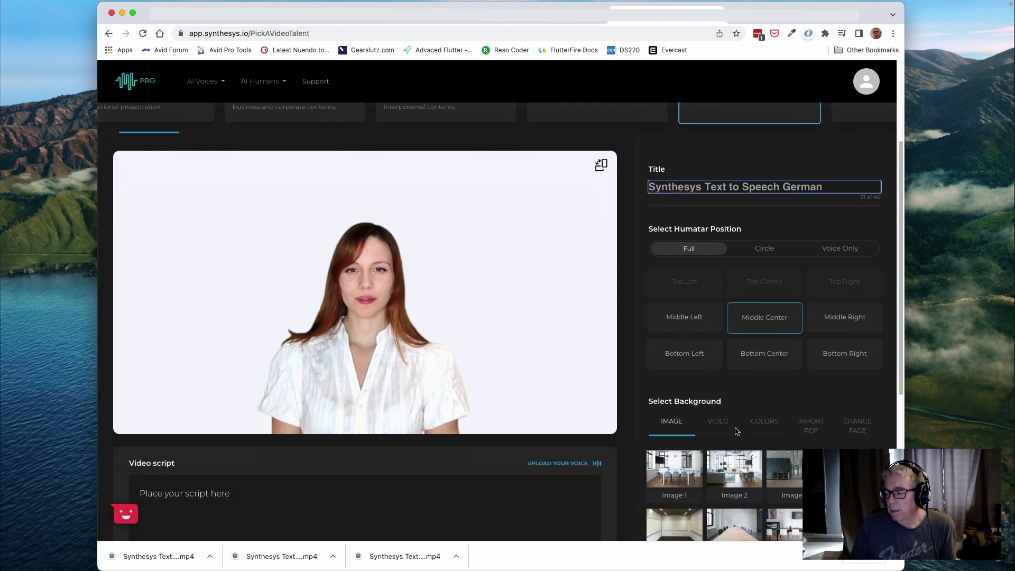
left_click(853, 442)
scroll(621, 374, "down", 2)
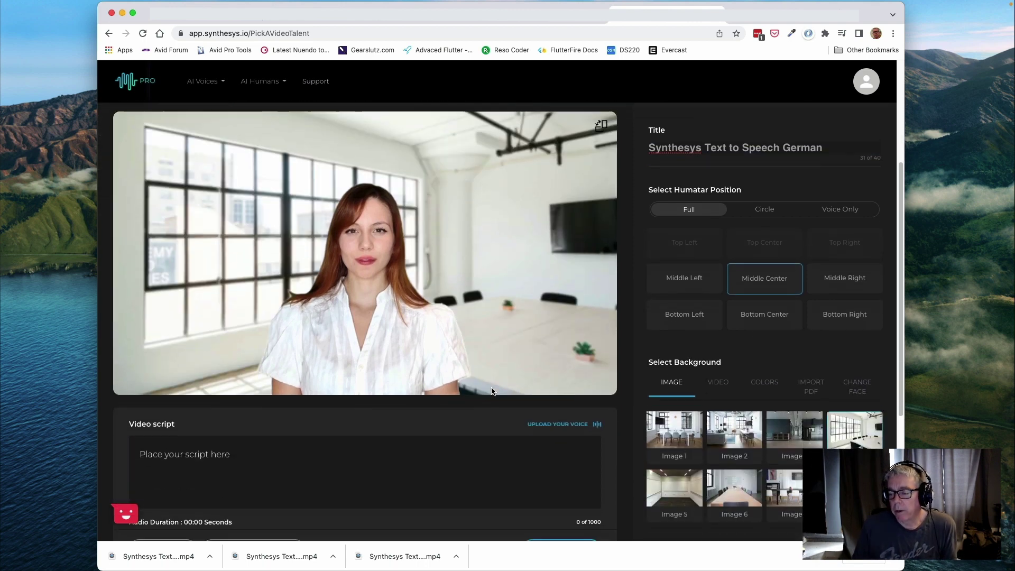
Enter the English script welcoming viewers to Synthesys text to speech and describing multilingual explainer videos for the new app's release.
left_click(272, 438)
key("super+Tab")
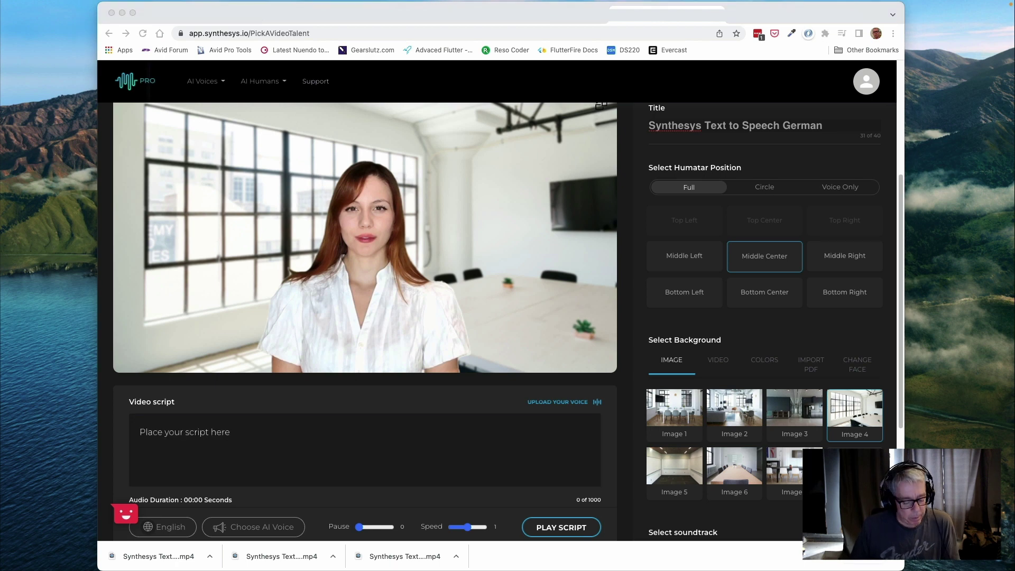
left_click(242, 438)
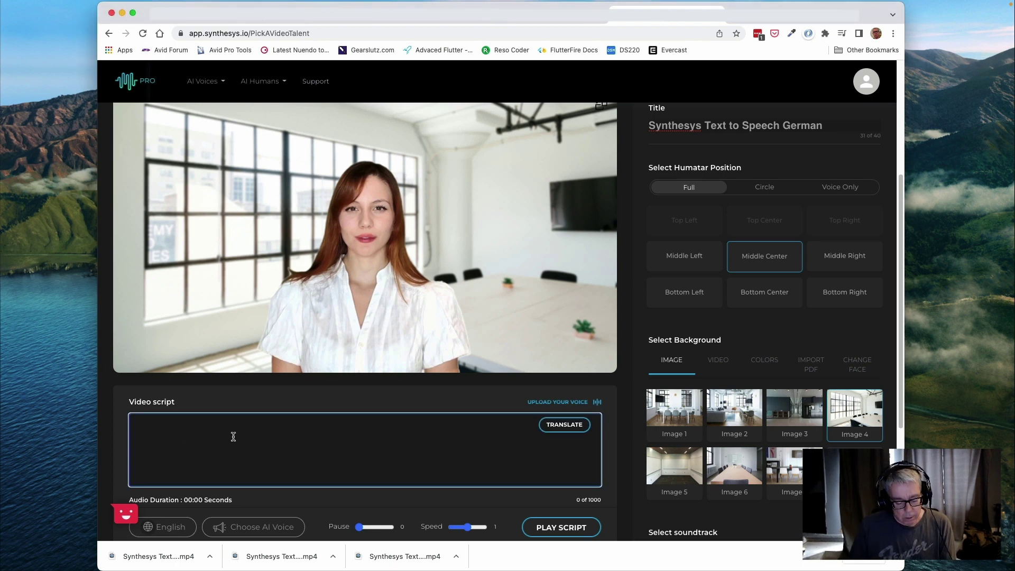
type("Welcome to Synthesys text to speech. We plan on using this software to generate explainer videos in multiple languages to support the upcoming release of our new app. It’s exciting to be able to quickly and easily have the same avatar speak in several languages.")
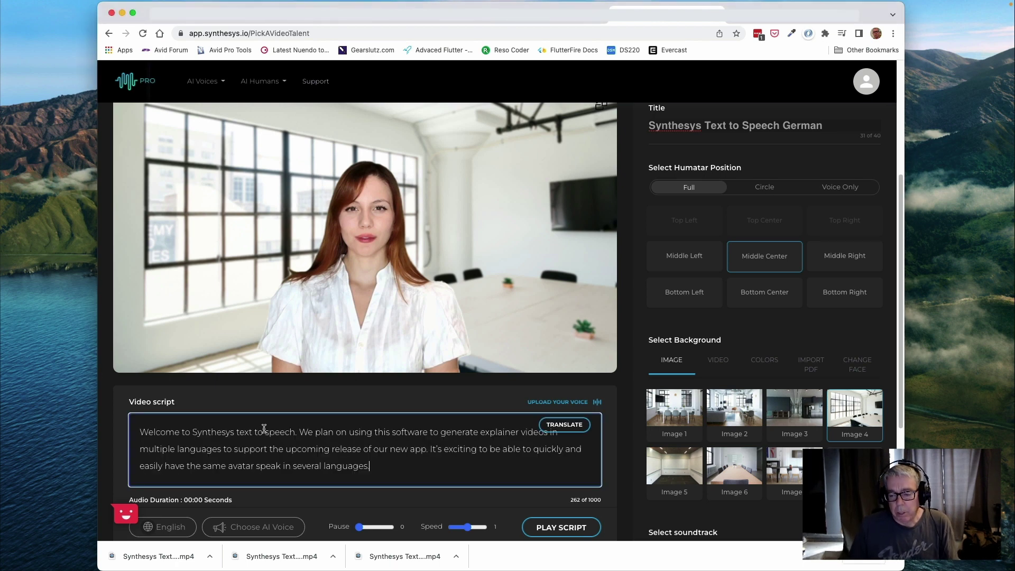
Translate the English video script into German with the built-in translation.
left_click(571, 427)
scroll(450, 228, "down", 2)
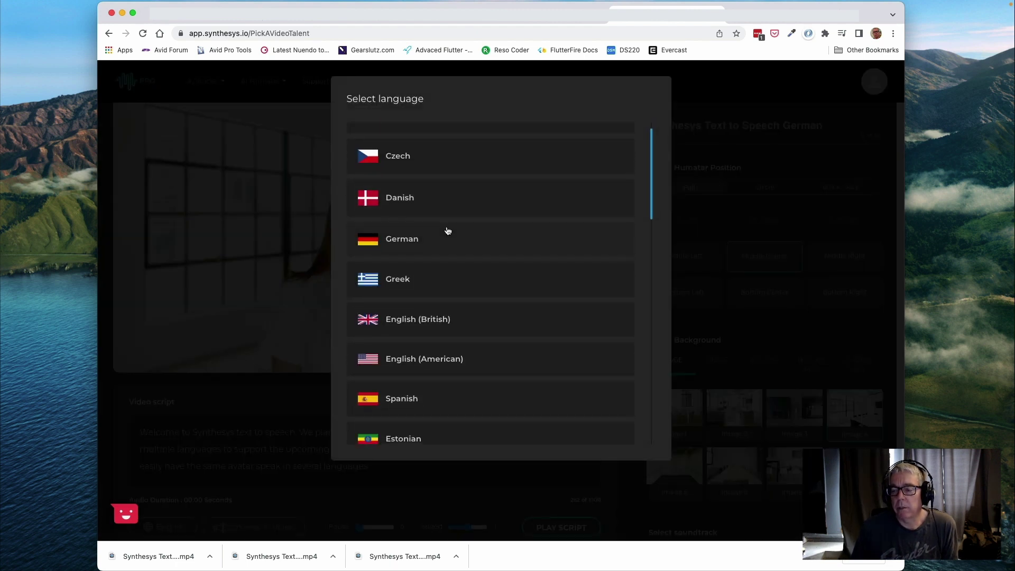
left_click(413, 235)
mouse_move(208, 421)
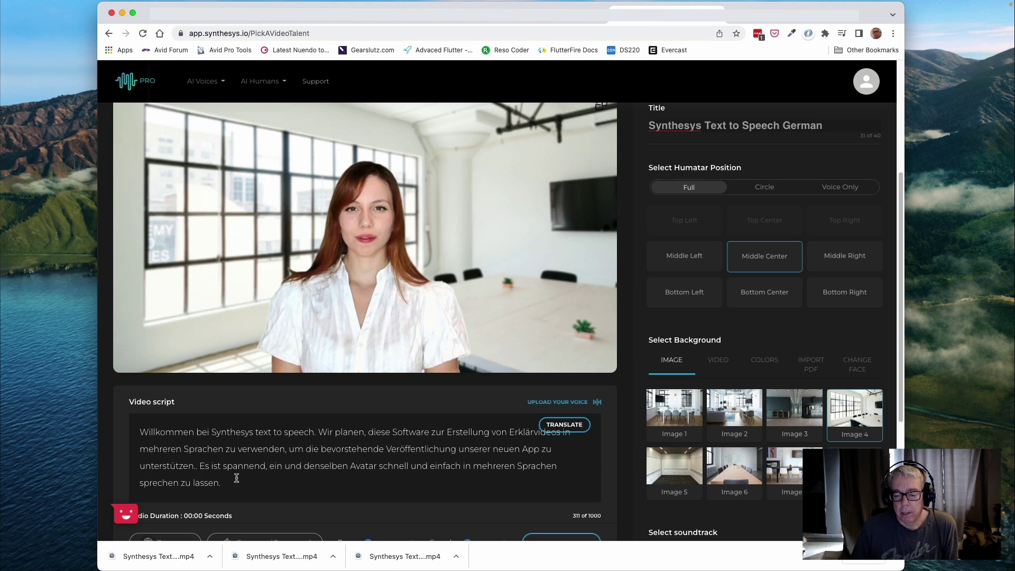
Play the translated script with the German (Germany) voice.
scroll(312, 474, "down", 1)
scroll(312, 474, "down", 1)
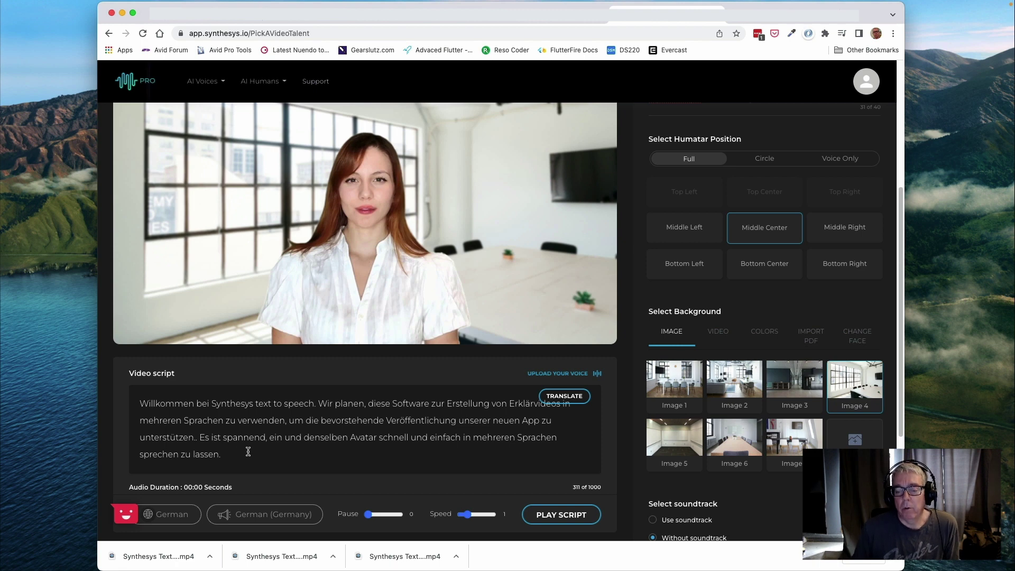
scroll(429, 484, "down", 2)
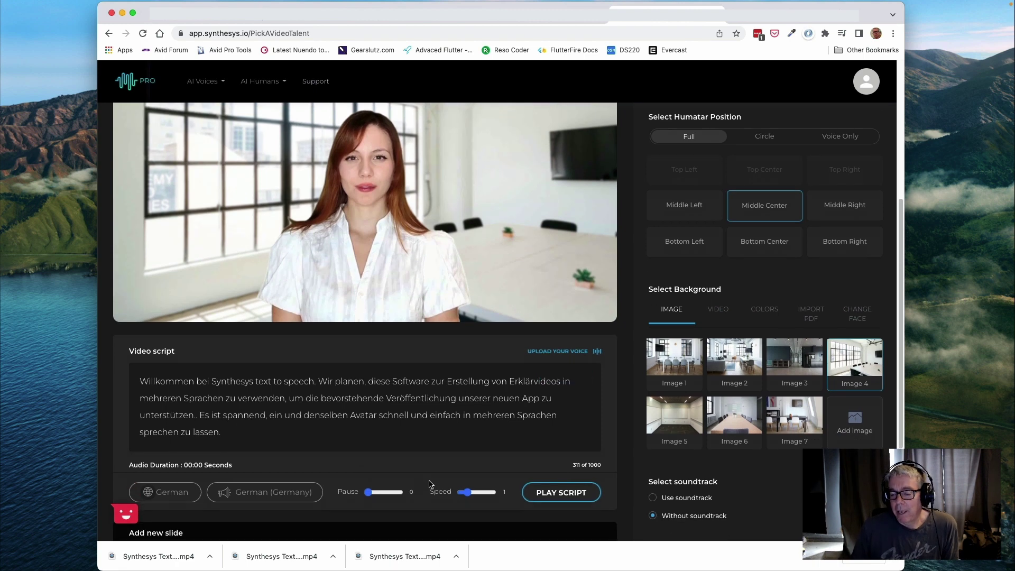
left_click(560, 494)
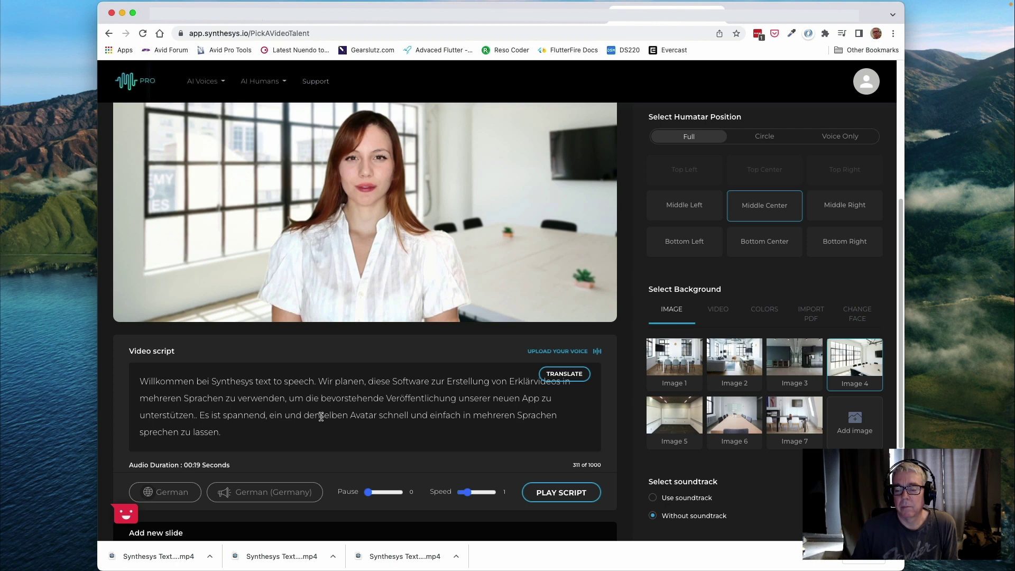
Agree to the terms and conditions and create the German video without a soundtrack.
scroll(321, 417, "down", 3)
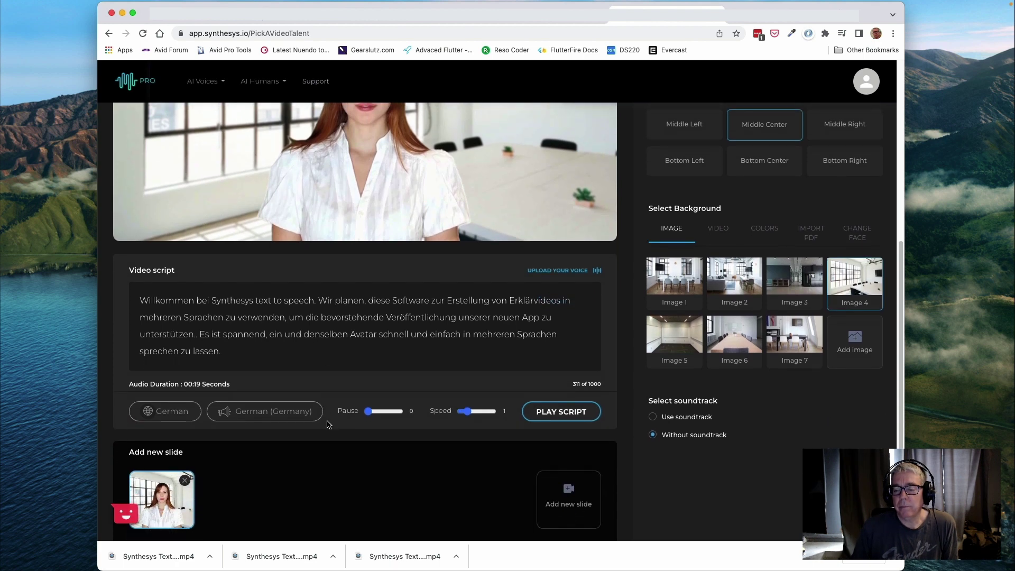
scroll(370, 423, "down", 1)
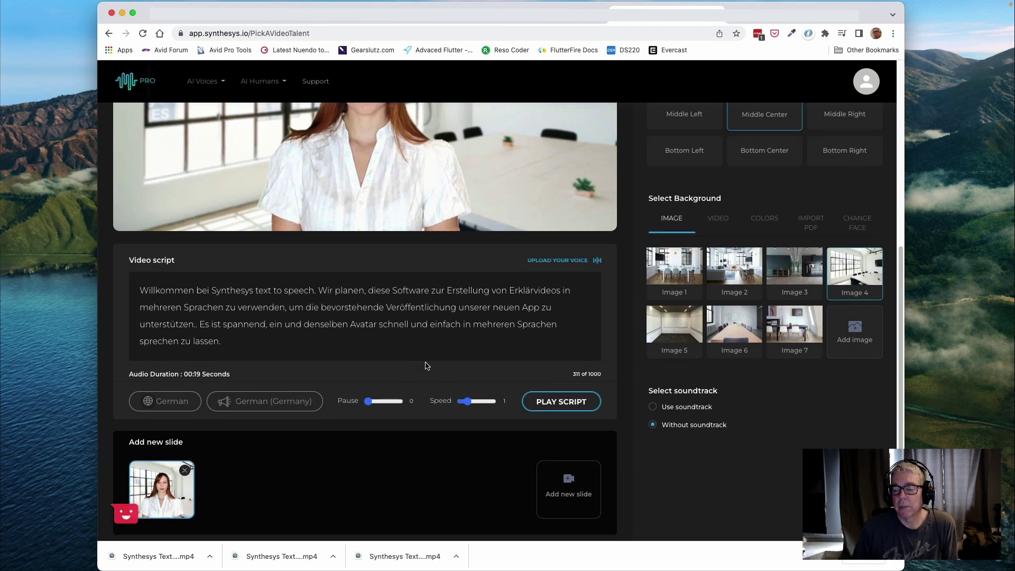
scroll(480, 441, "down", 3)
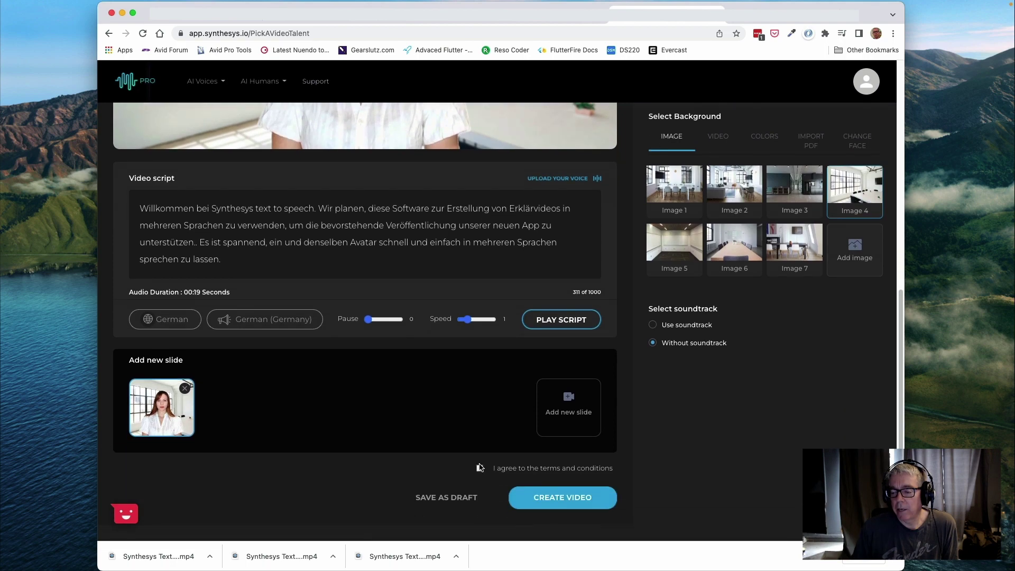
left_click(480, 469)
left_click(615, 335)
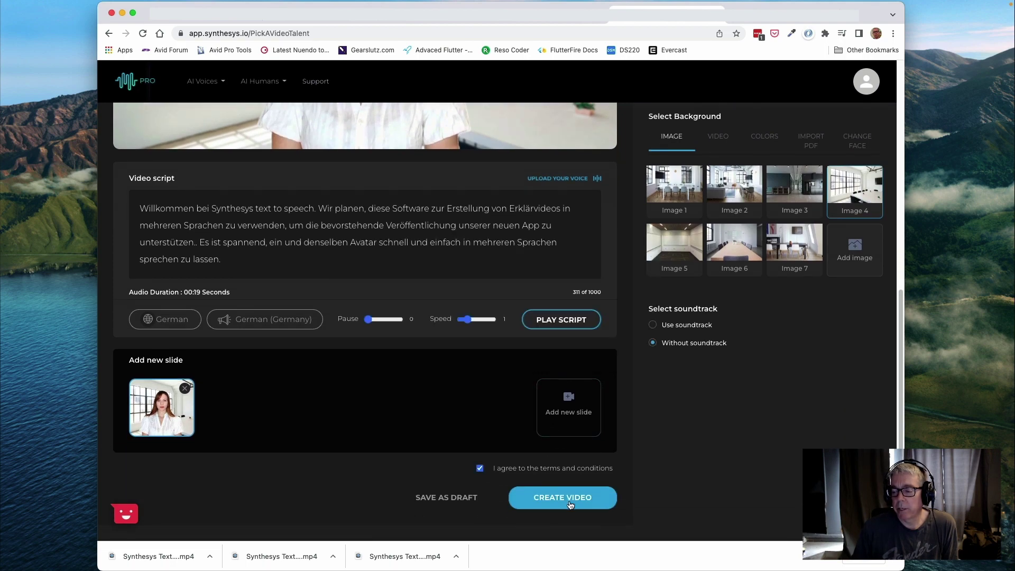
left_click(569, 496)
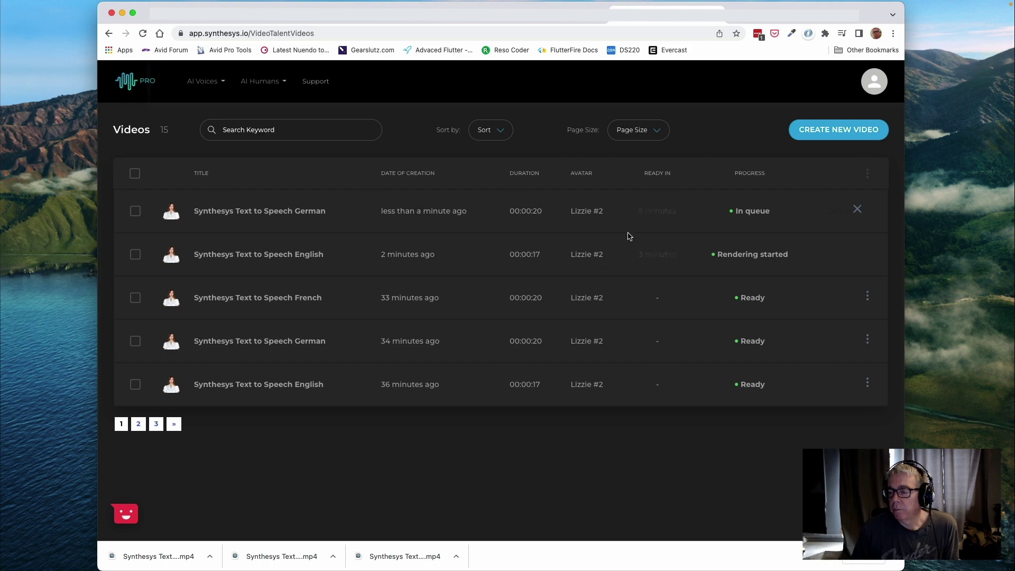
Start another new video, choose the Lizzie #2 humatar and position it at Middle Center.
left_click(825, 132)
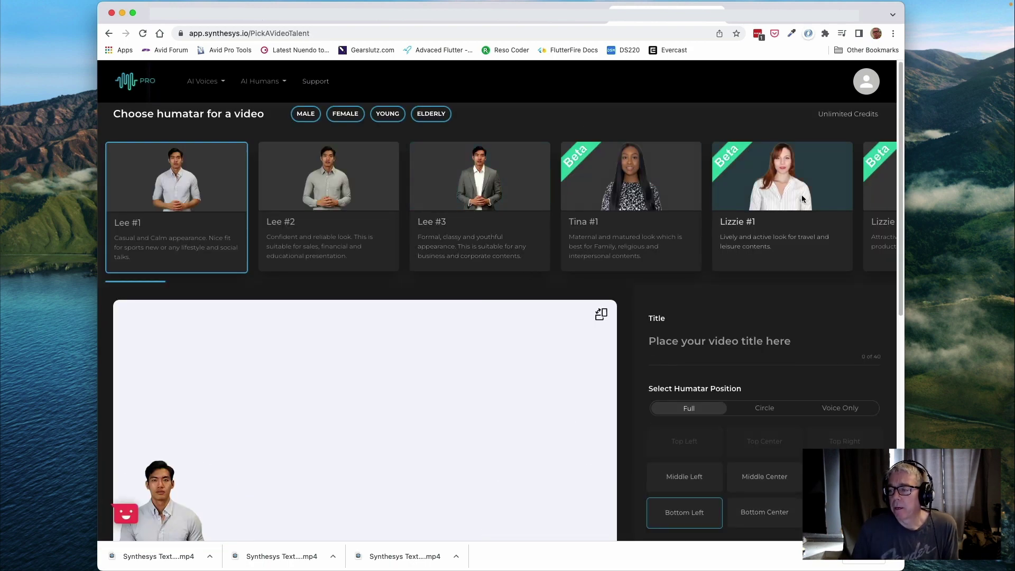
scroll(703, 205, "right", 2)
left_click(703, 205)
left_click(750, 187)
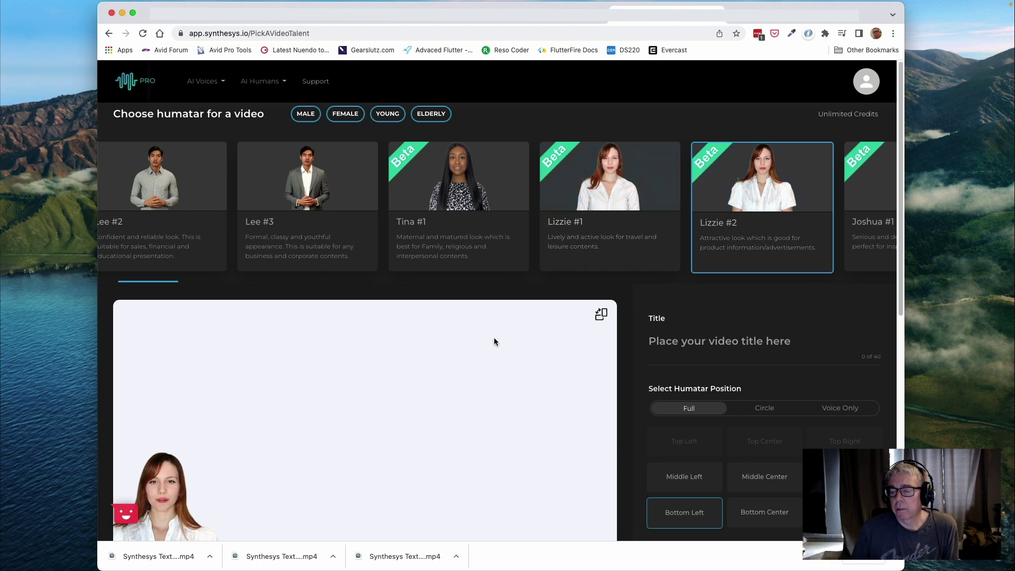
left_click(757, 478)
Give the new video the title "Synthesys Text to Speech French".
scroll(642, 351, "down", 3)
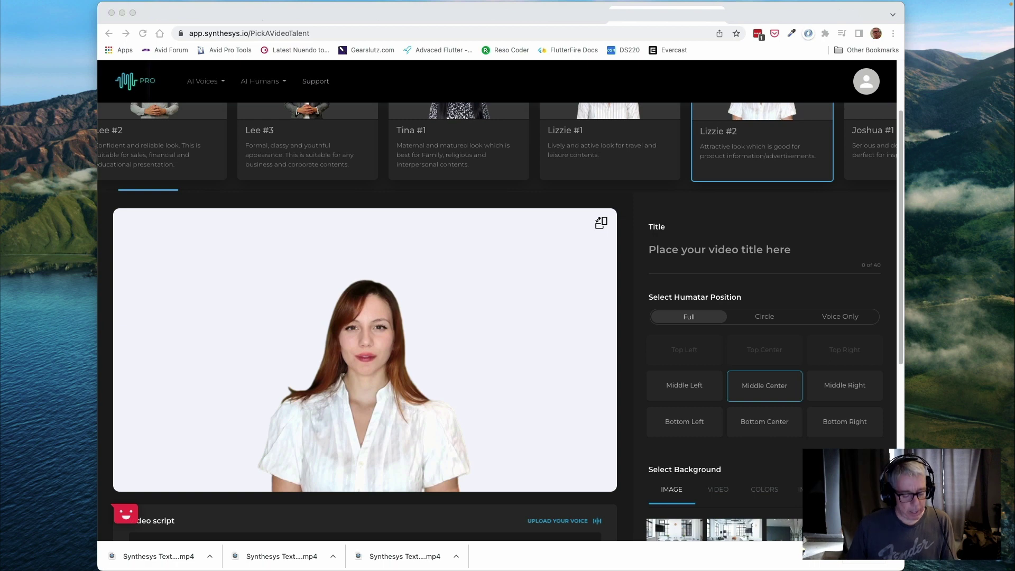
left_click(697, 260)
left_click(721, 248)
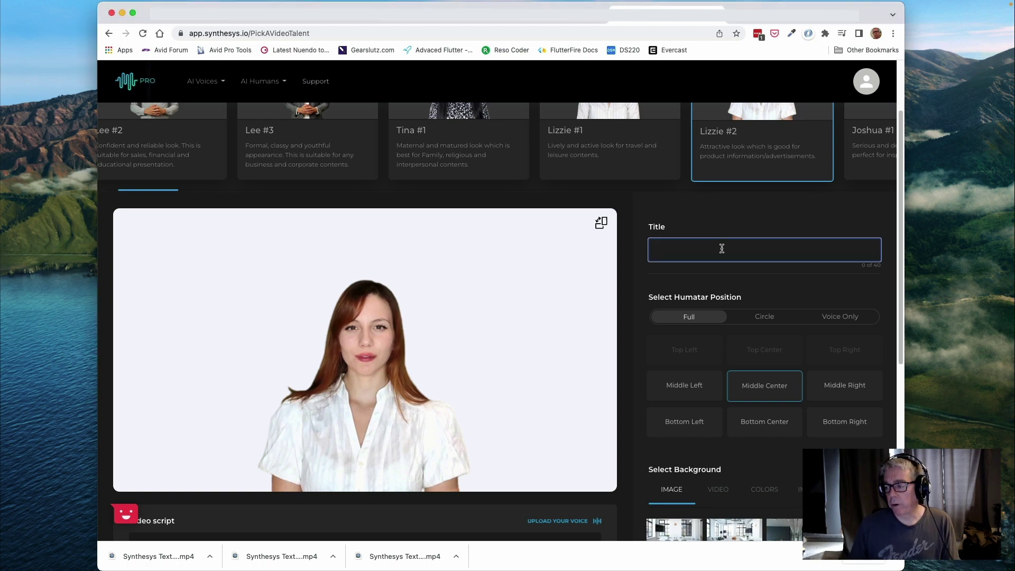
type("Synthesys Text to Speech English")
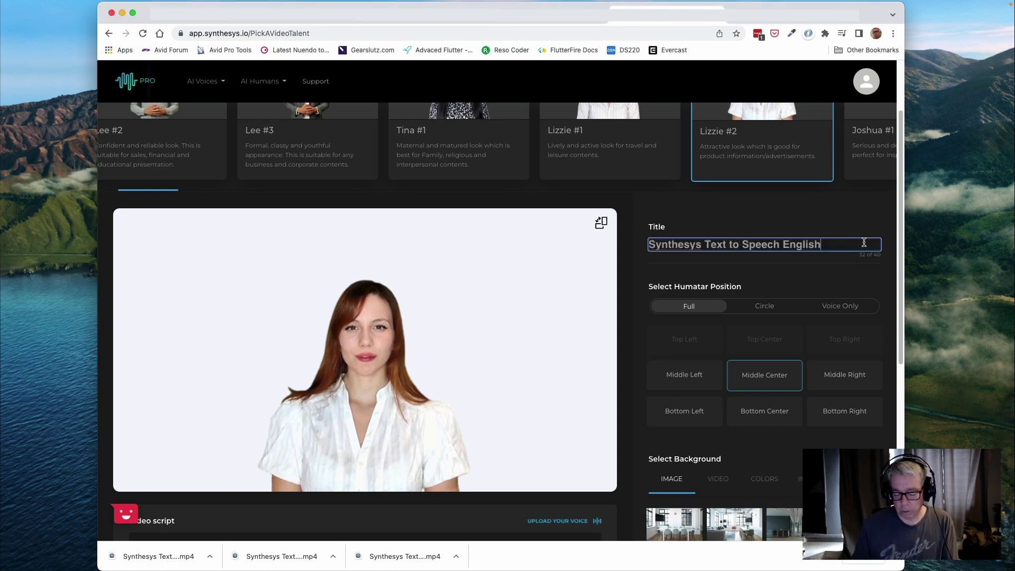
key("BackSpace")
key("BackSpace")
key("BackSpace")
key("BackSpace")
key("BackSpace")
key("BackSpace")
key("BackSpace")
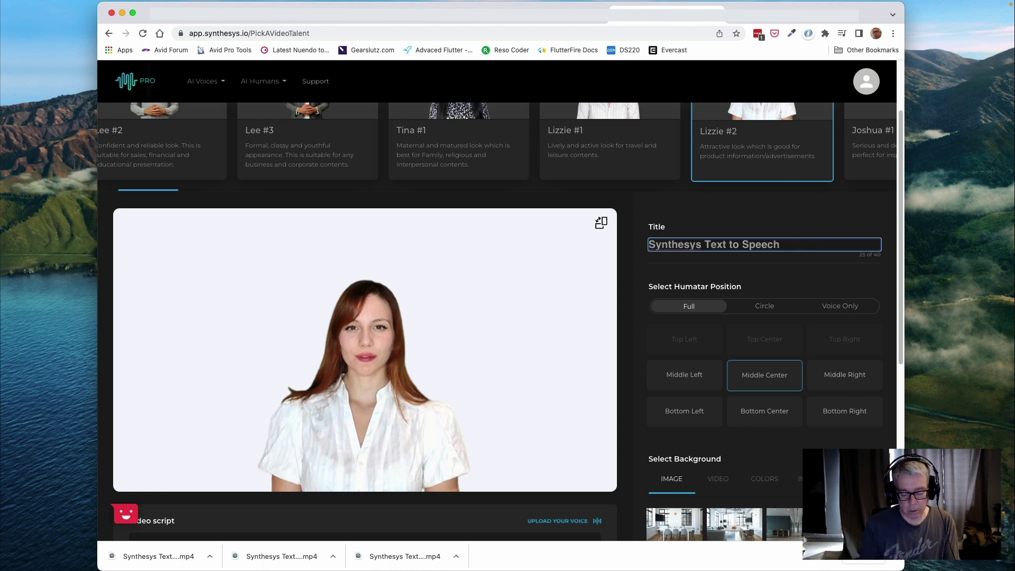
type("French")
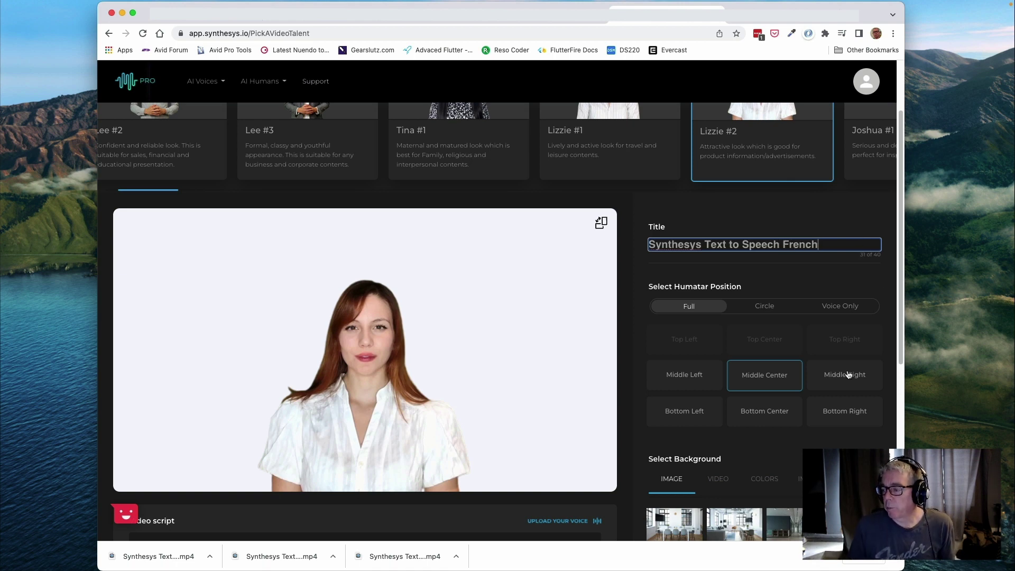
Apply the Image 4 background to the French video and enter the same English welcome script about Synthesys text to speech and multilingual explainer videos.
scroll(833, 388, "down", 1)
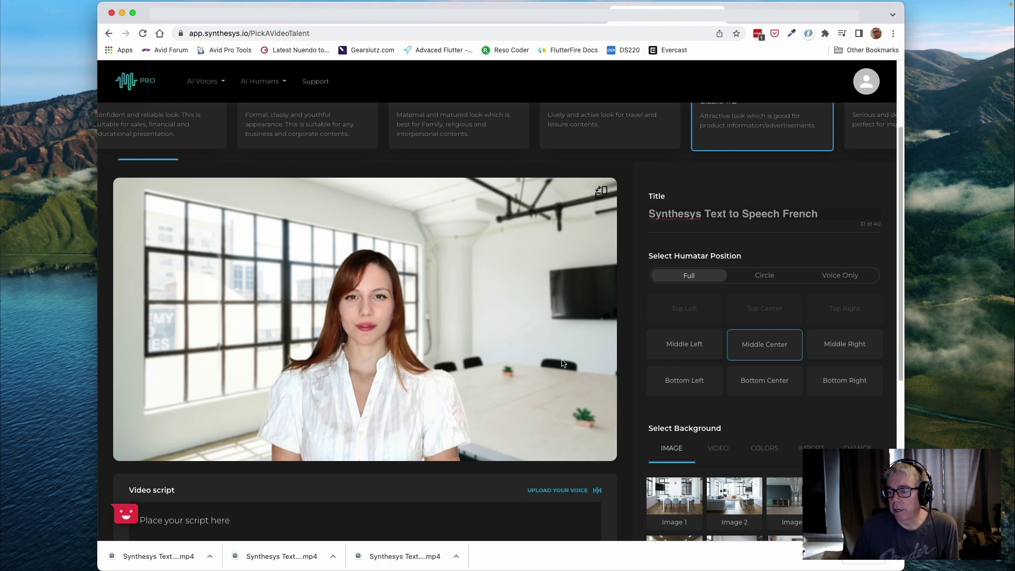
scroll(505, 377, "down", 4)
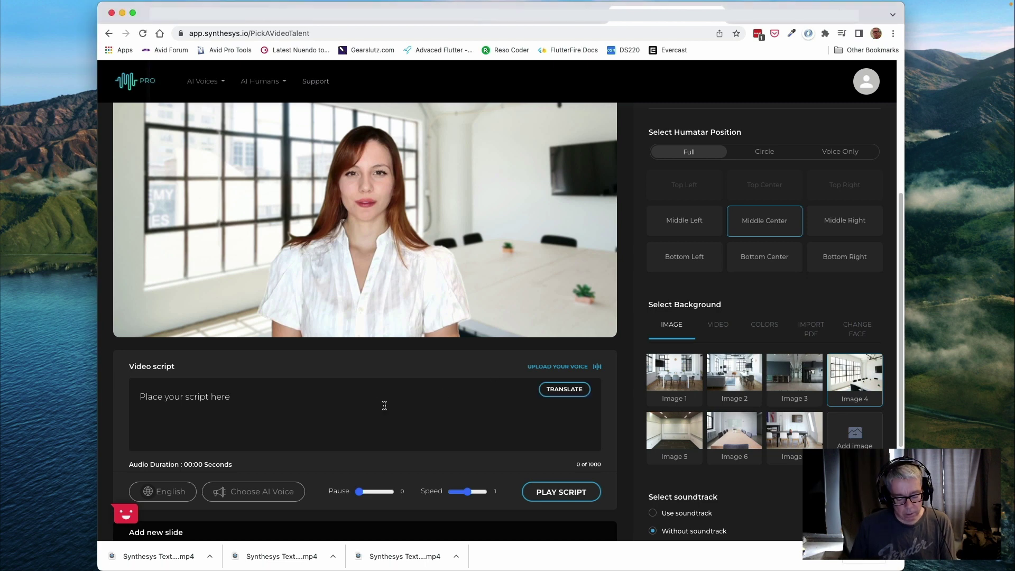
left_click(297, 408)
type("Welcome to Synthesys text to speech. We plan on using this software to generate explainer videos in multiple languages to support the upcoming release of our new app. It's exciting to be able to quickly and easily have the same avatar speak in several languages.")
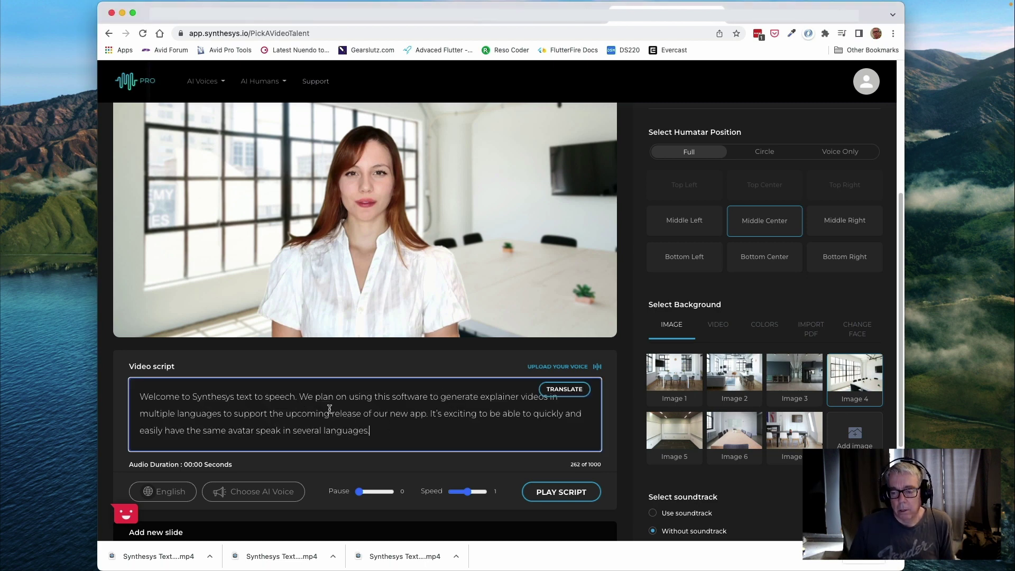
Translate the welcome script into French and preview it with the Clementine B. voice.
left_click(578, 391)
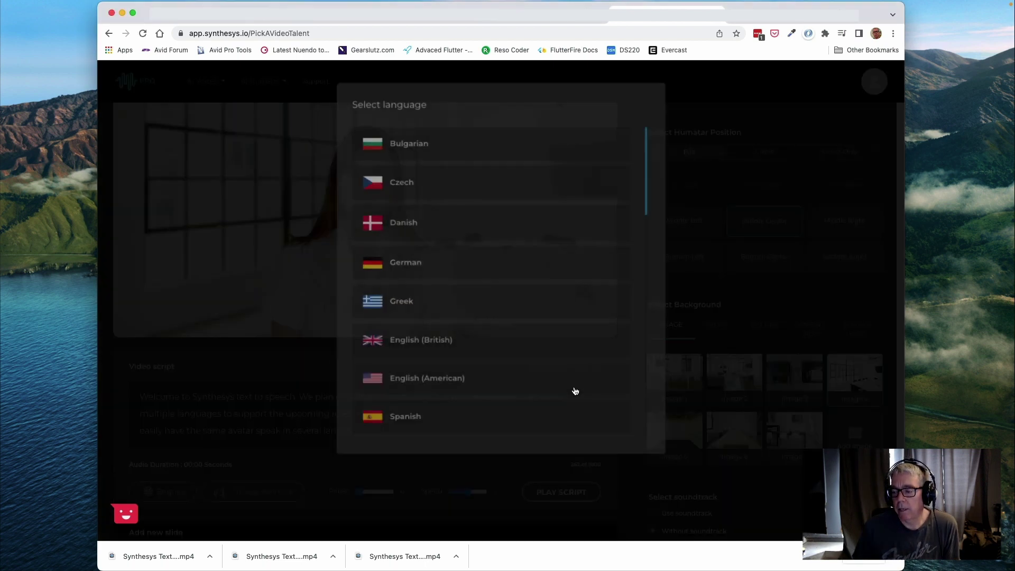
scroll(495, 269, "down", 5)
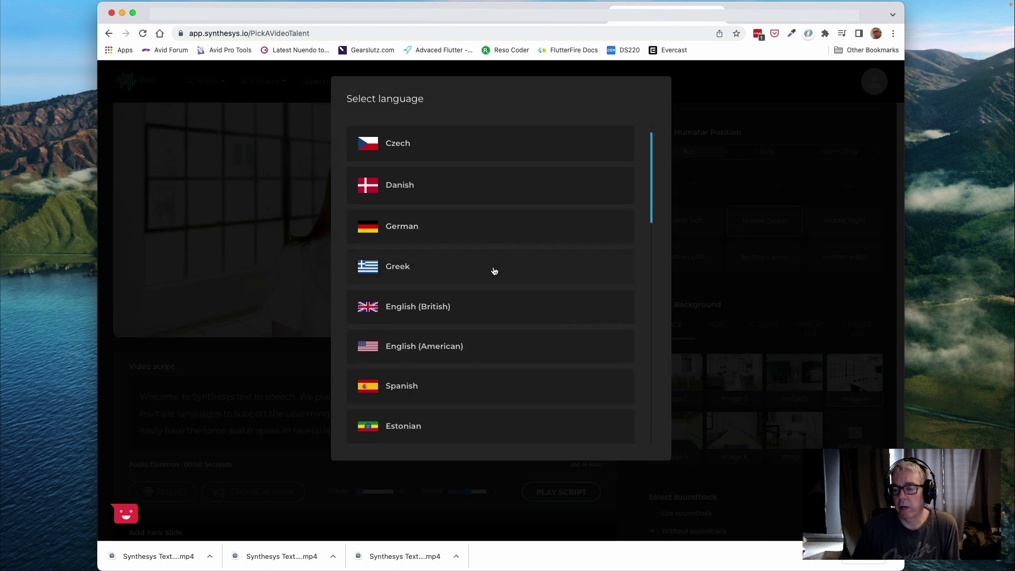
scroll(484, 302, "down", 3)
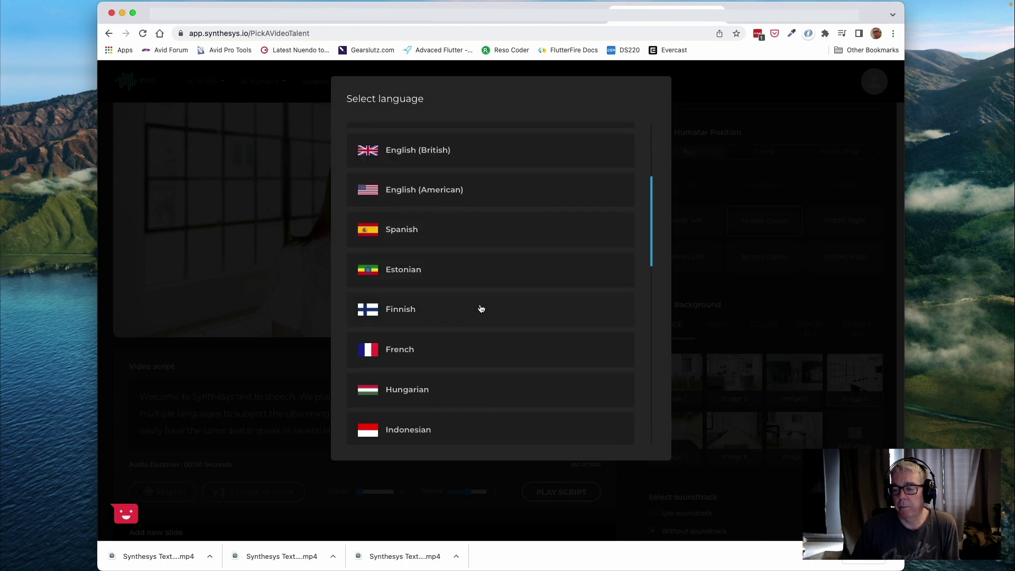
left_click(413, 352)
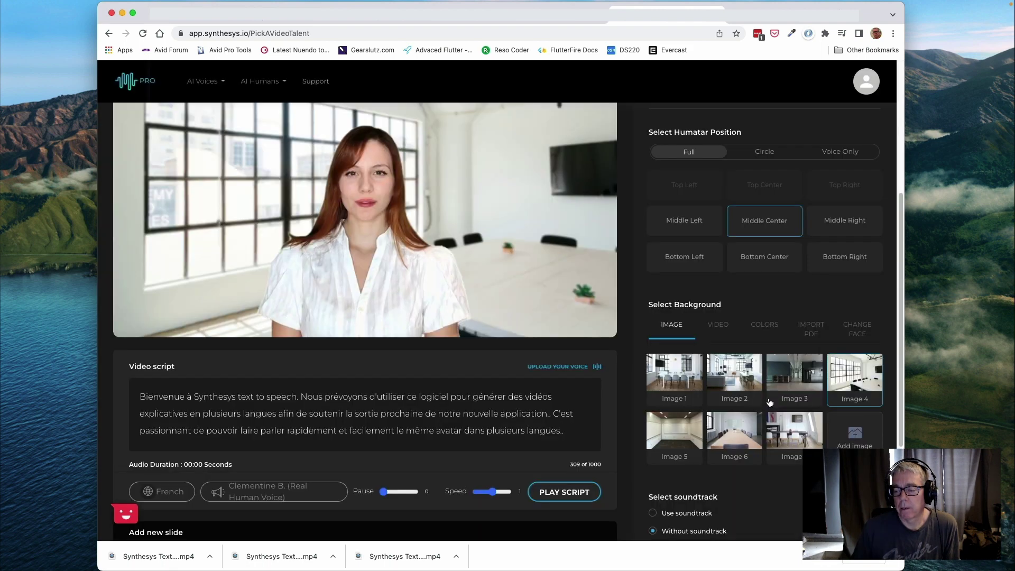
left_click(566, 493)
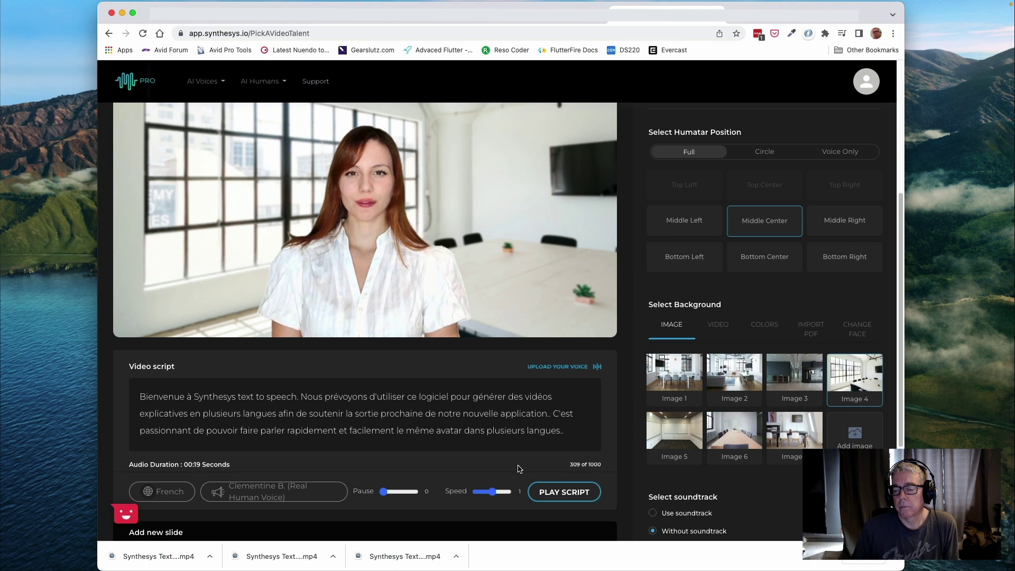
mouse_move(528, 430)
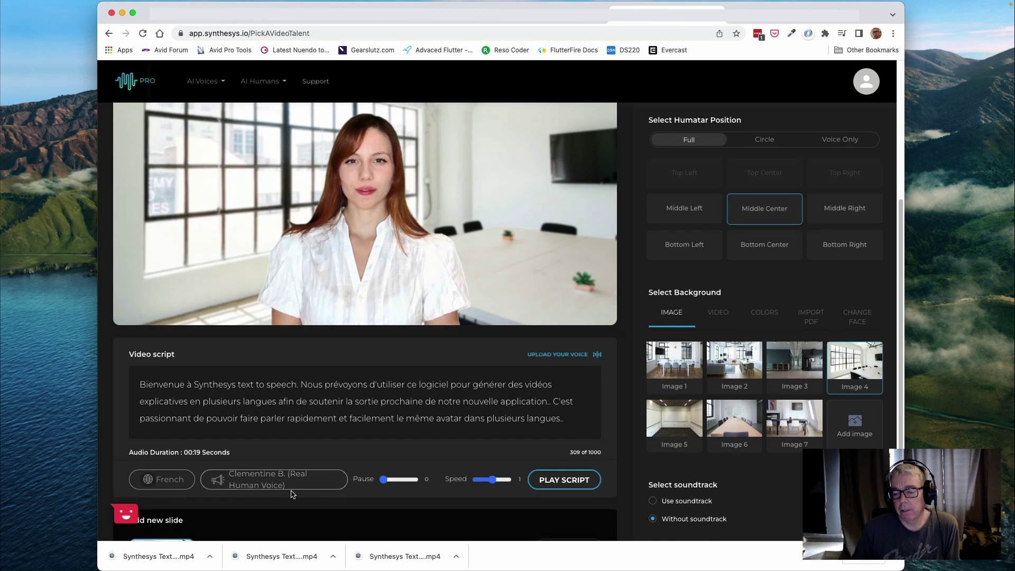
Agree to the terms and conditions and create the French video without a soundtrack.
scroll(293, 495, "down", 1)
scroll(390, 483, "down", 3)
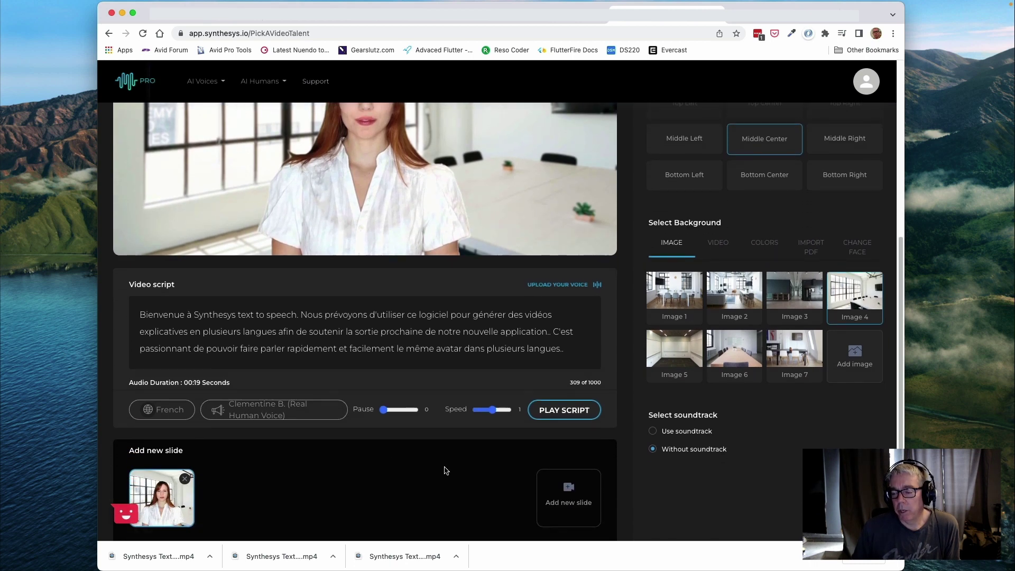
scroll(518, 455, "down", 4)
left_click(518, 470)
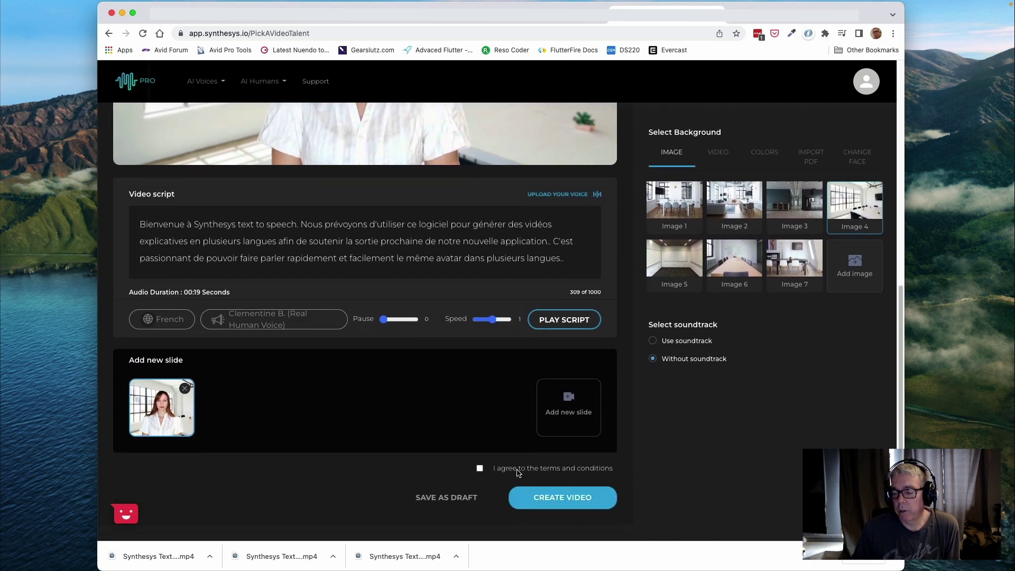
left_click(616, 336)
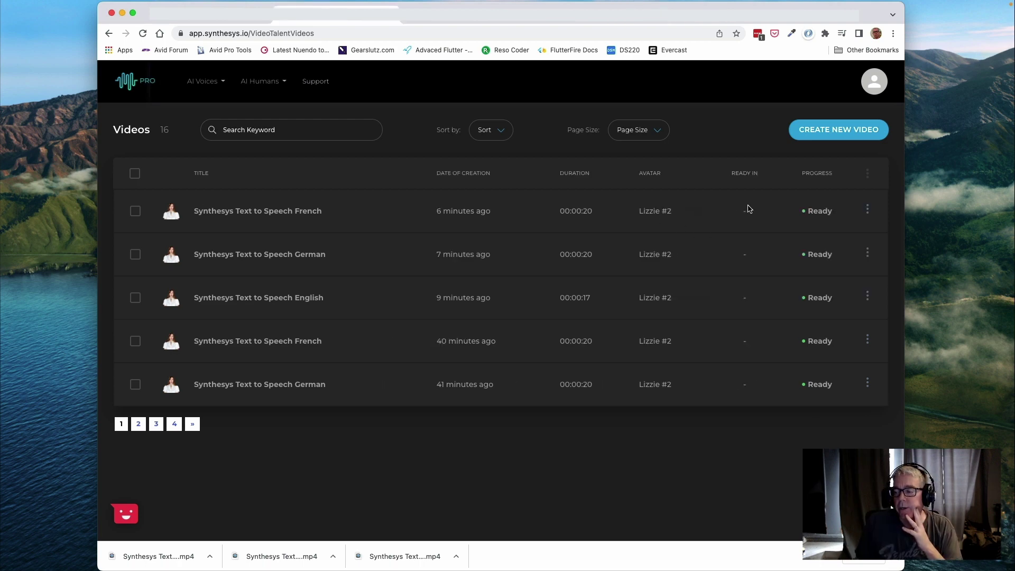
Check the available actions for the newest English video, then play Synthesys Text to Speech English.mp4 in the desktop video player.
left_click(867, 296)
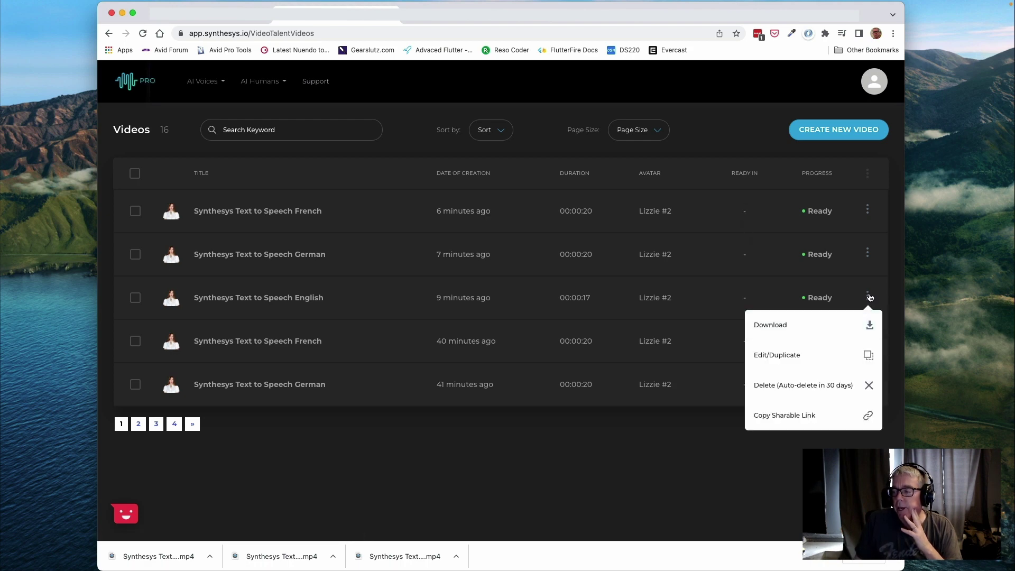
left_click(869, 297)
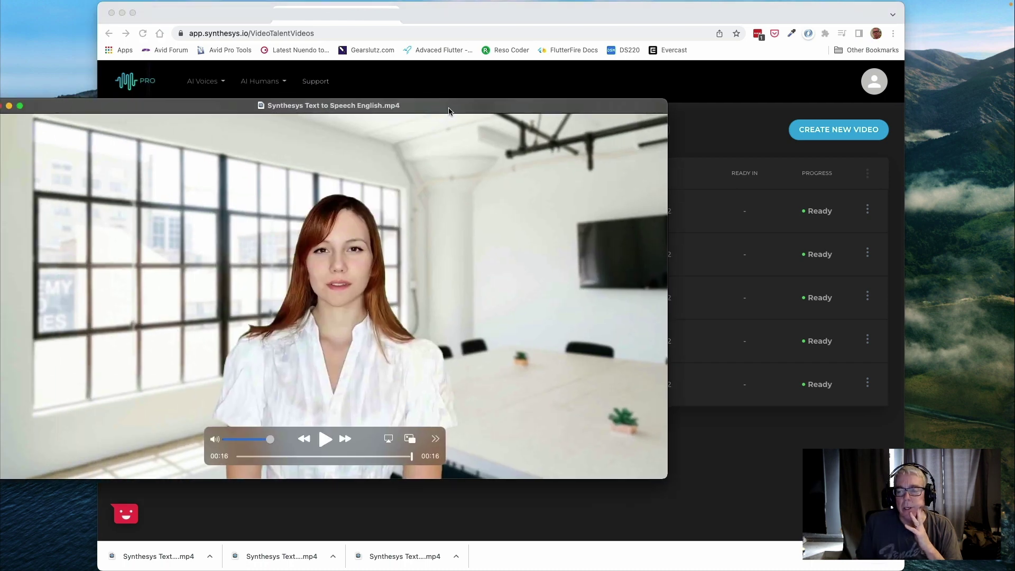
left_click_drag(447, 111, 619, 111)
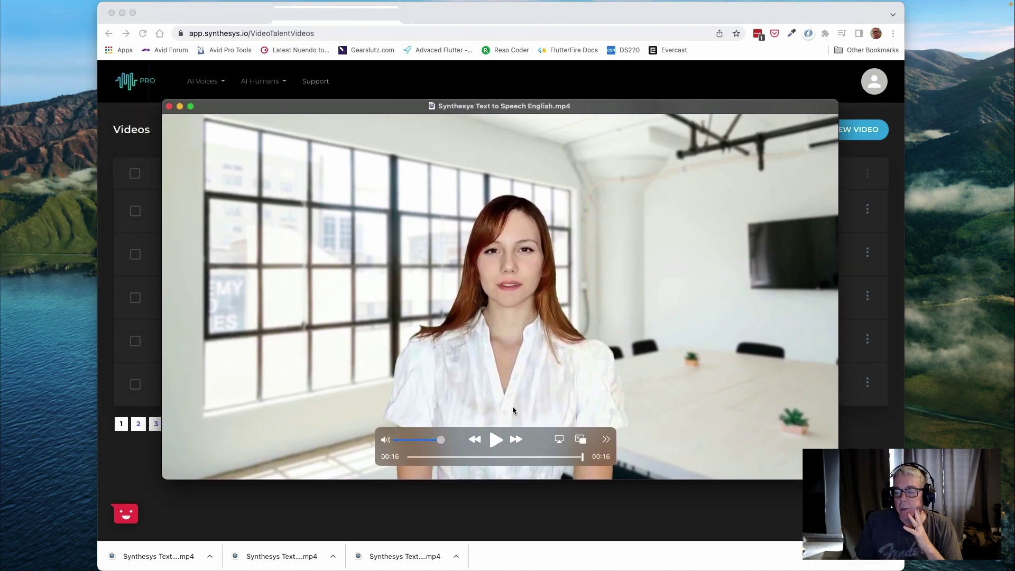
left_click(497, 440)
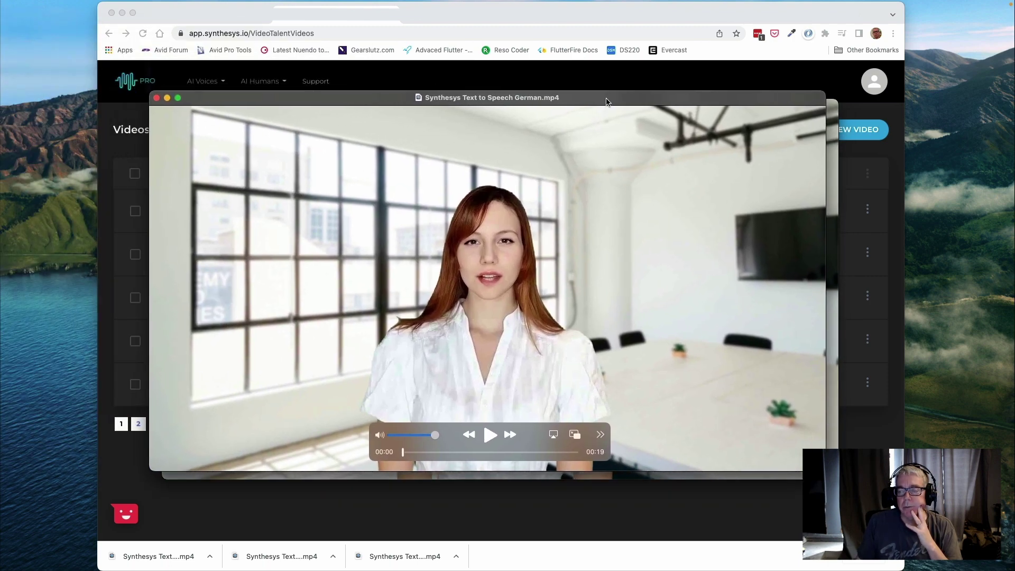
Play Synthesys Text to Speech German.mp4 and Synthesys Text to Speech French.mp4 to compare the avatar's delivery in both languages.
left_click_drag(606, 102, 614, 94)
left_click(499, 427)
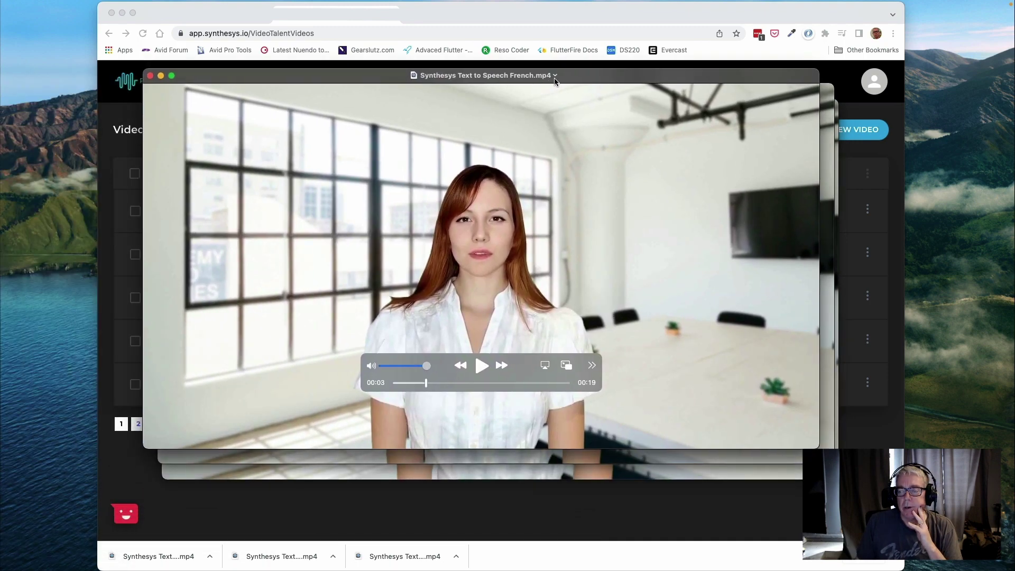
left_click(495, 372)
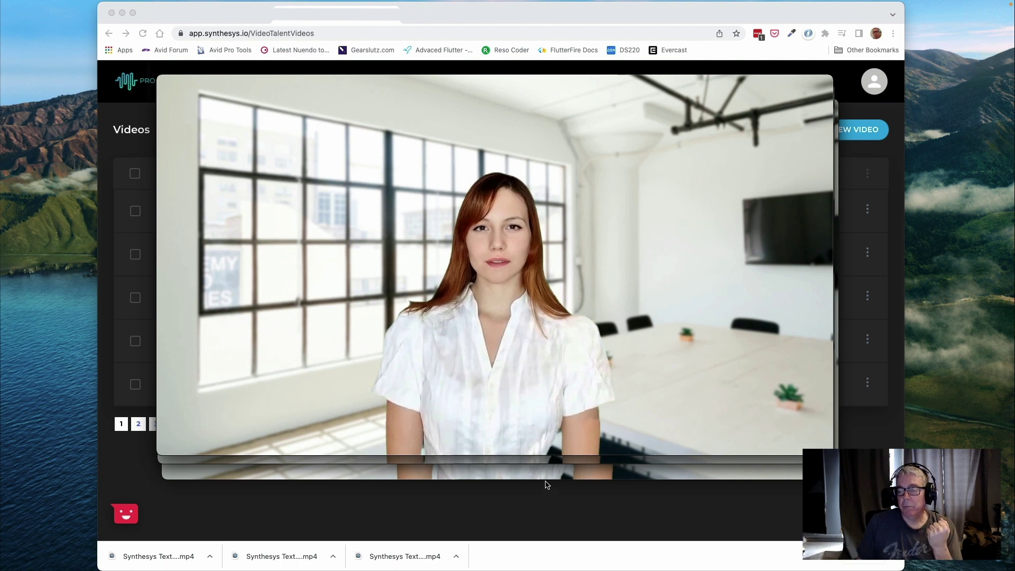
mouse_move(191, 270)
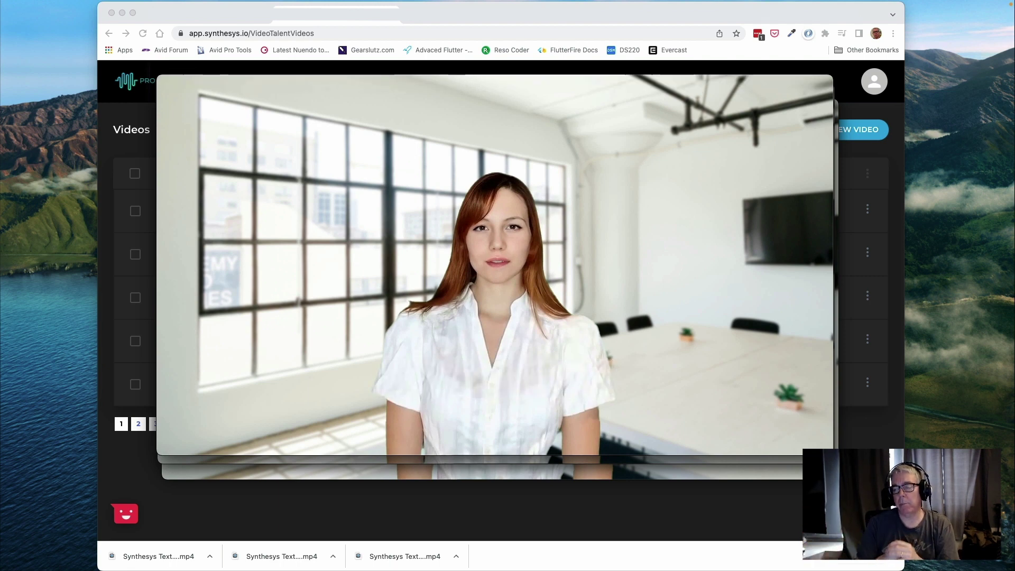
mouse_move(511, 202)
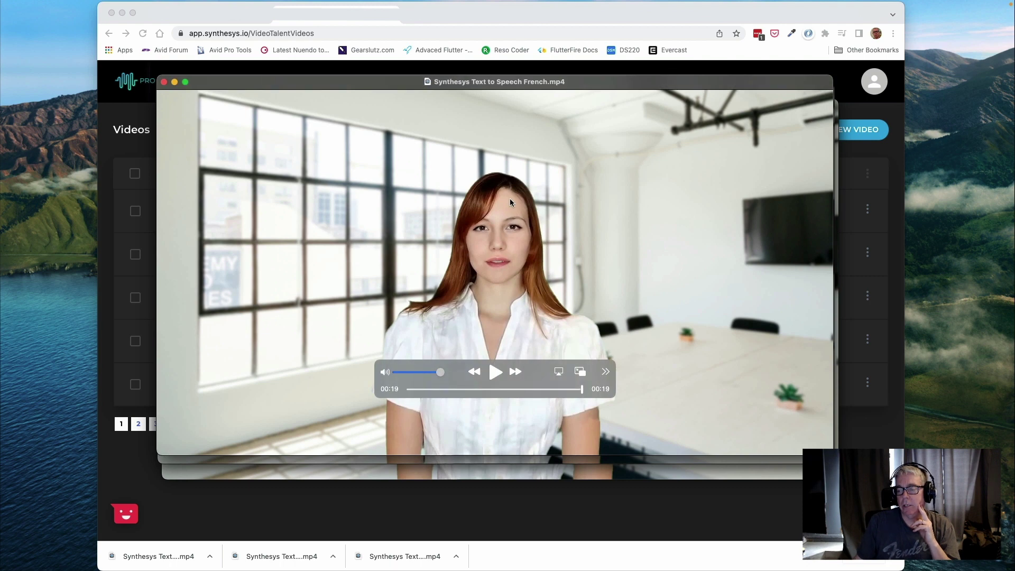